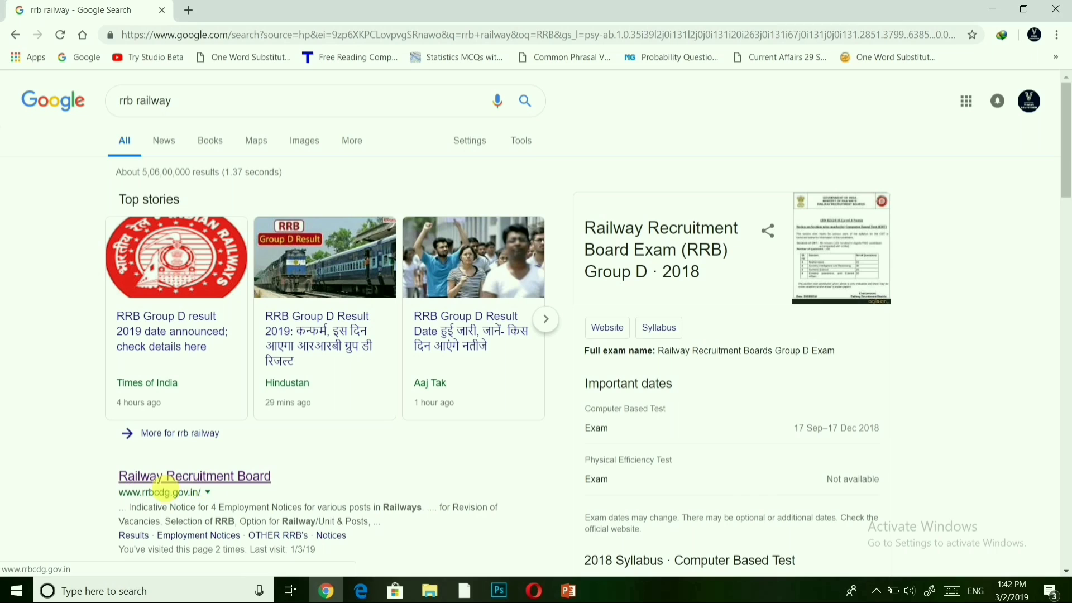
Open the Railway Recruitment Board Chandigarh site (rrbcdg.gov.in) from the search results.
click(218, 476)
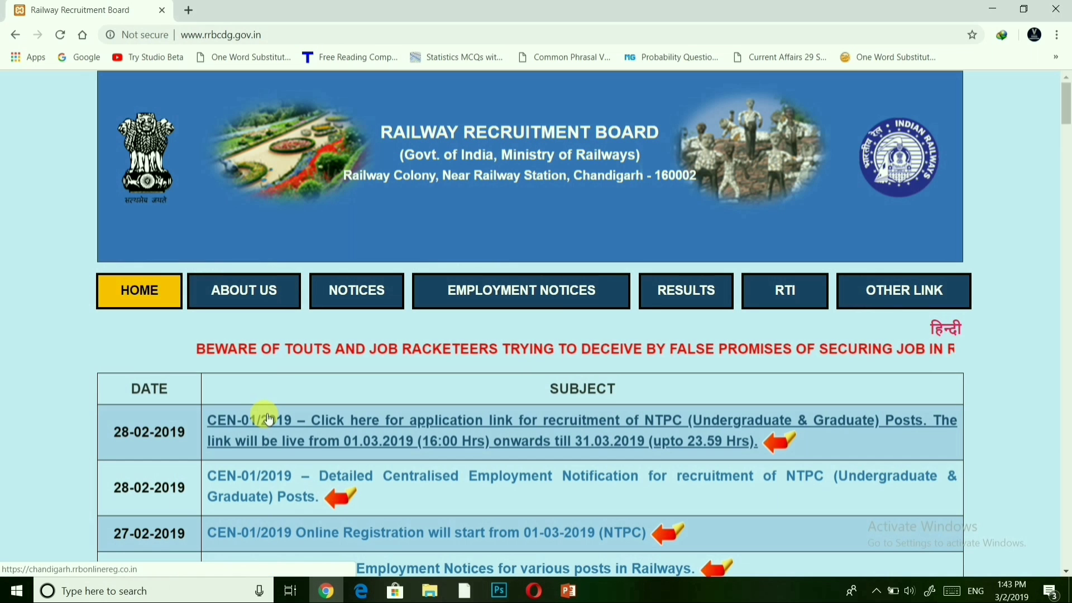
mouse_move(841, 300)
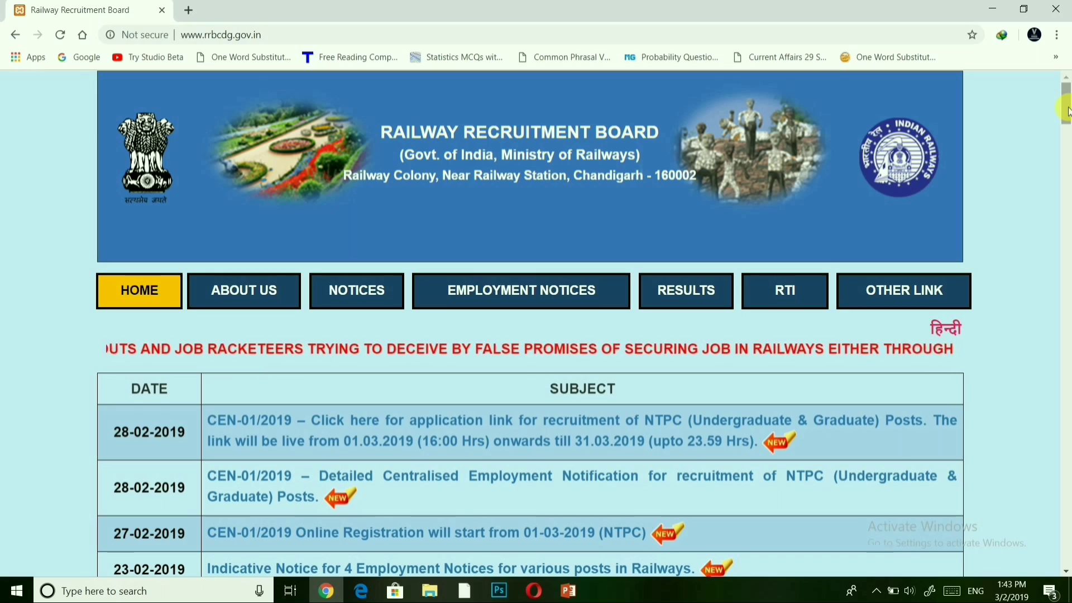
mouse_move(1066, 111)
mouse_down()
mouse_move(1066, 149)
mouse_move(1066, 106)
mouse_up()
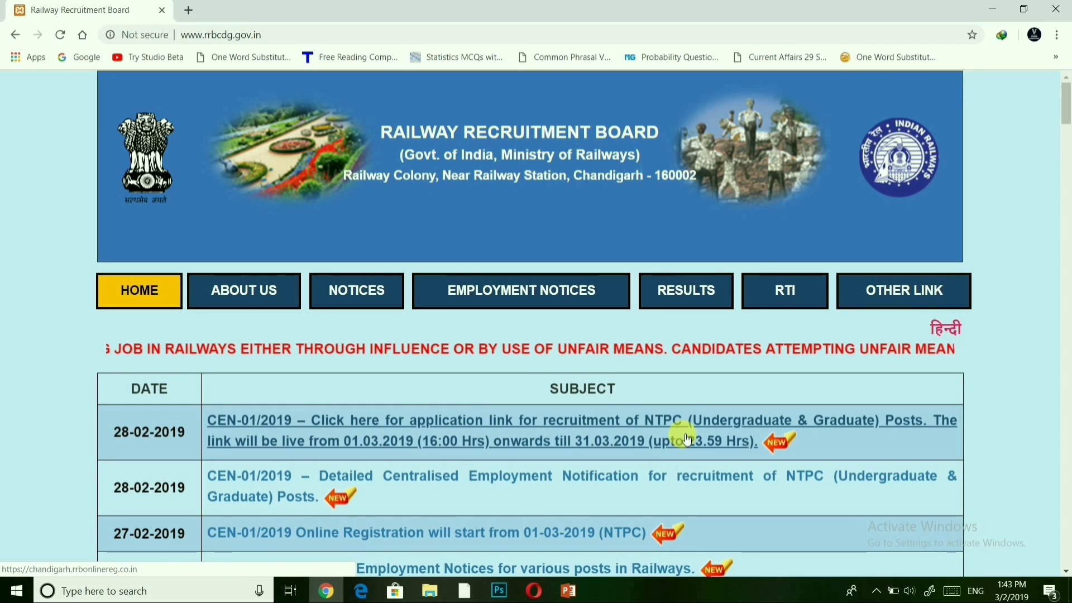
Open the CEN-01/2019 NTPC 'Click here for application link' notice in a new tab.
click(601, 422)
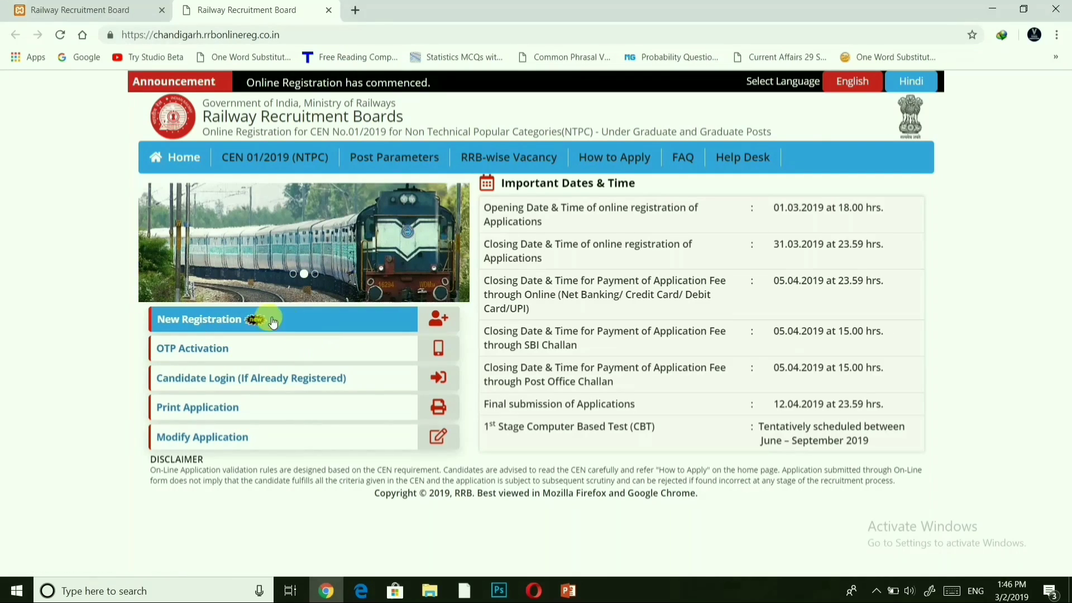
Begin a New Registration and select RRB Bhubaneswar as the board to apply to.
click(228, 321)
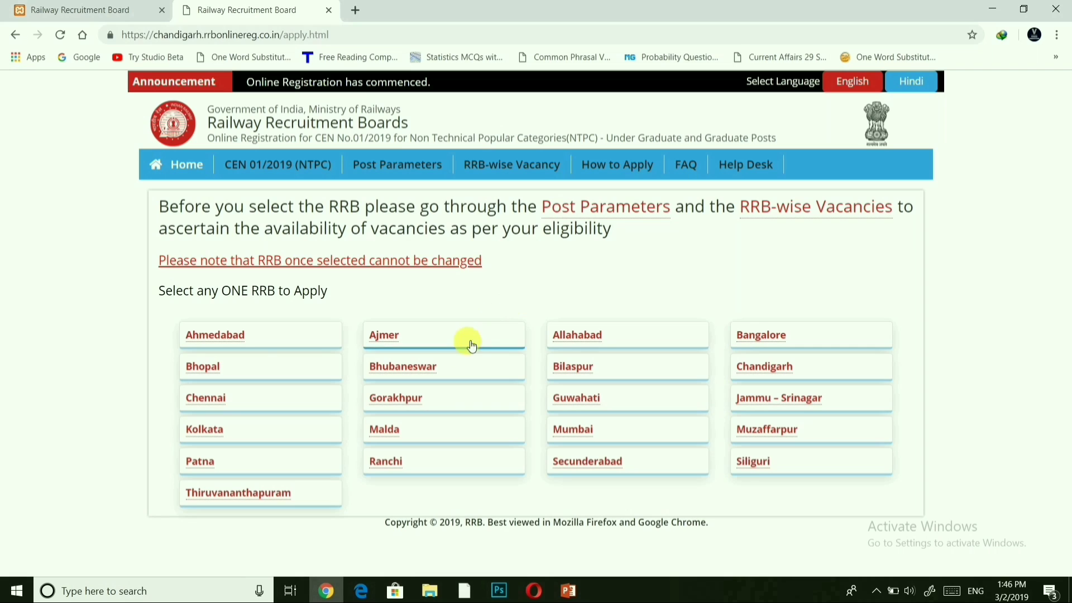
click(416, 370)
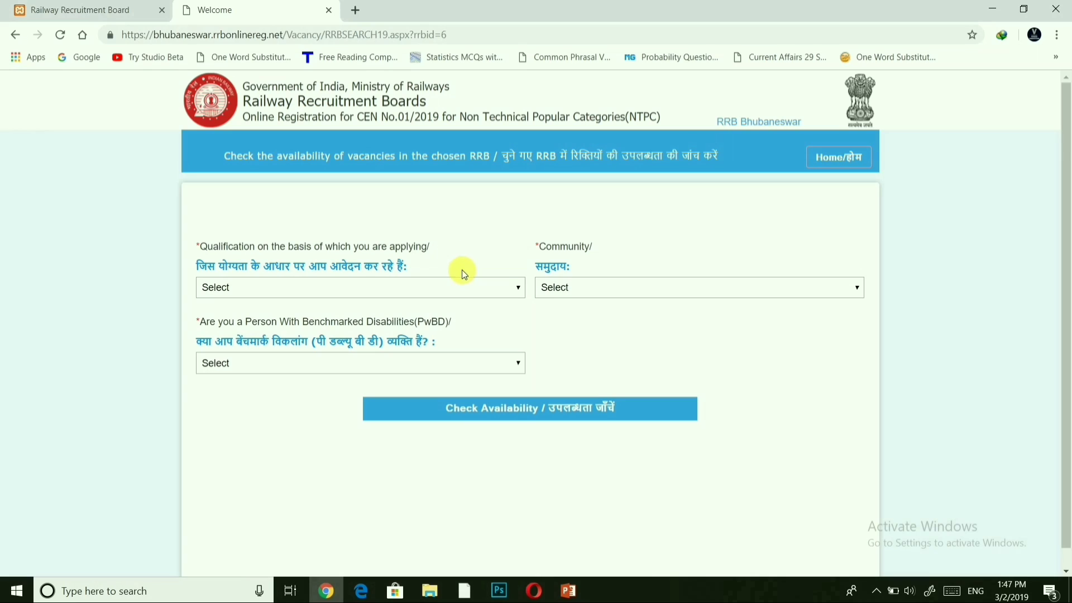
Check availability for GRADUATE OR ITS EQUIVALENT, community UR, PwBD No.
click(460, 288)
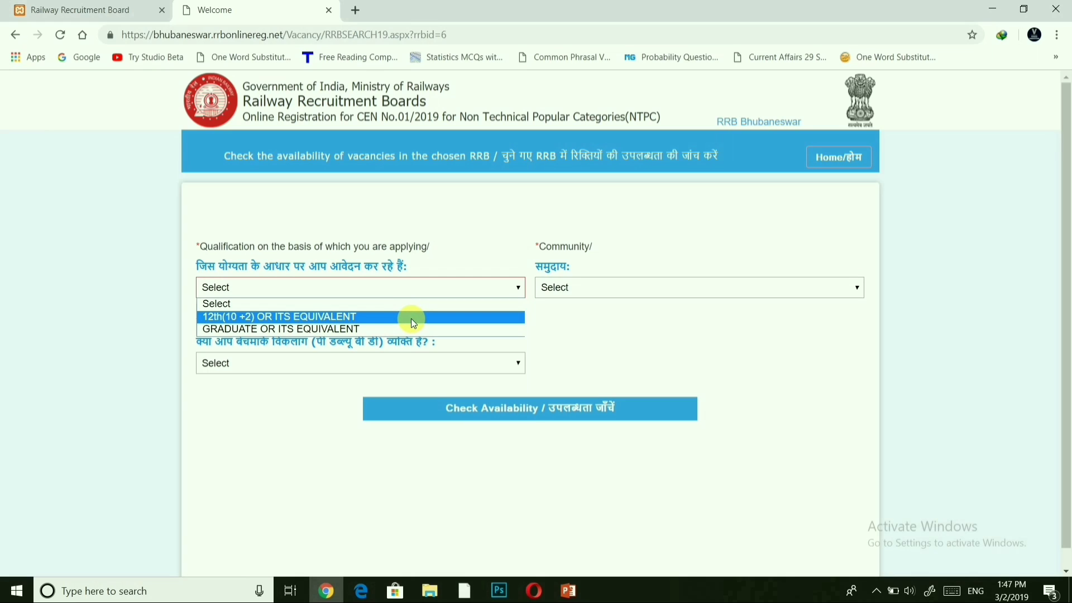
click(390, 329)
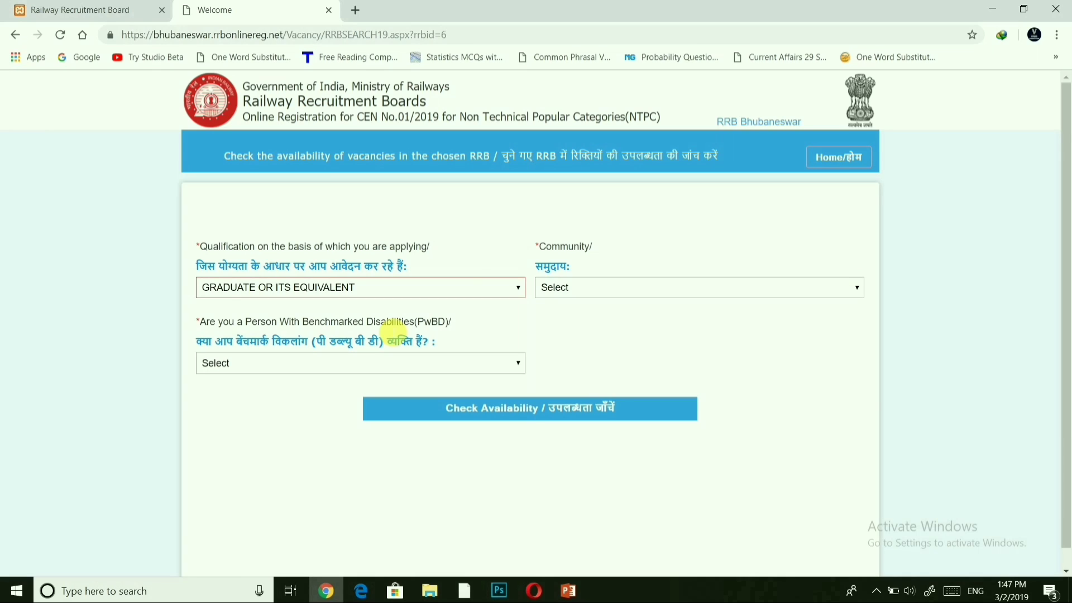
click(602, 290)
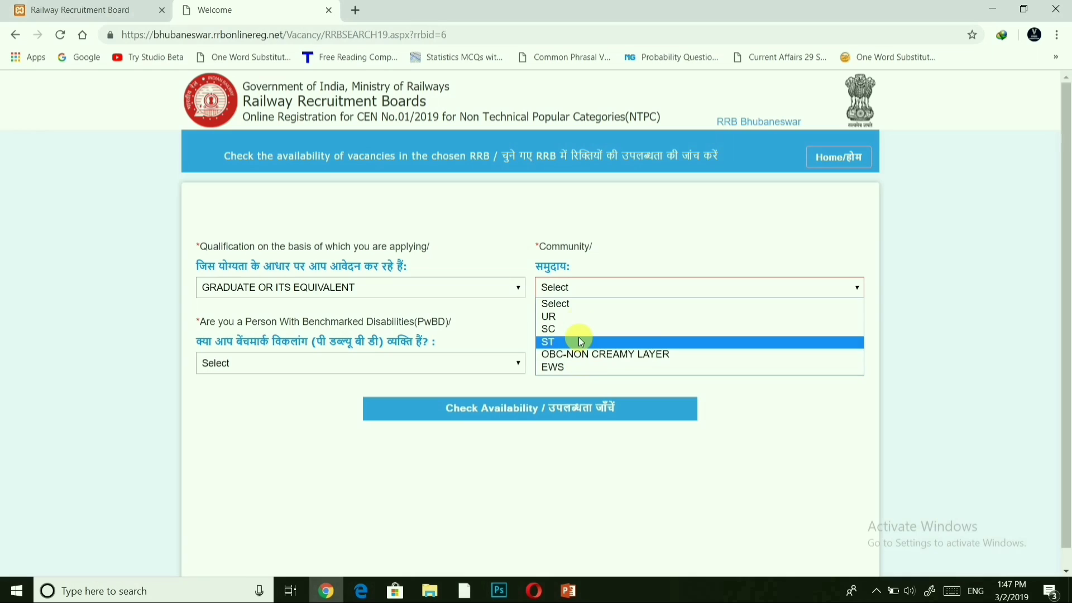
click(566, 316)
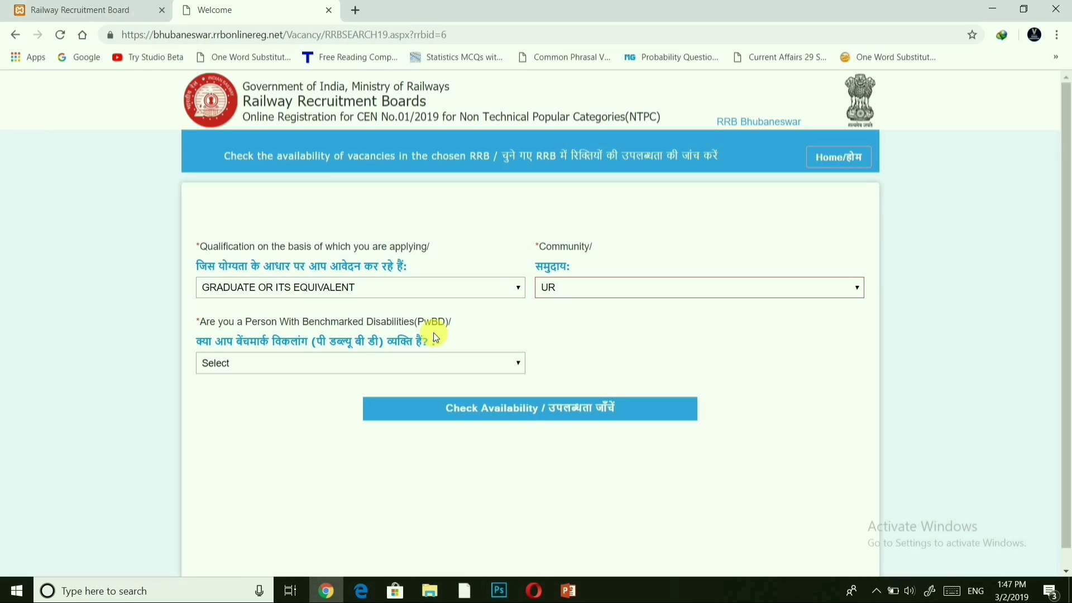
click(415, 366)
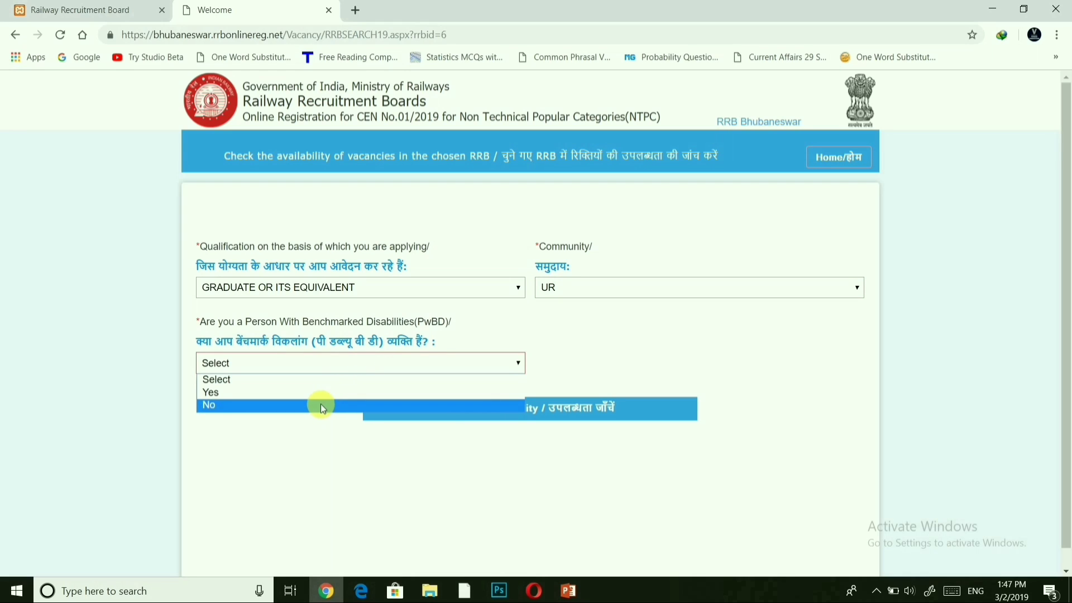
click(322, 405)
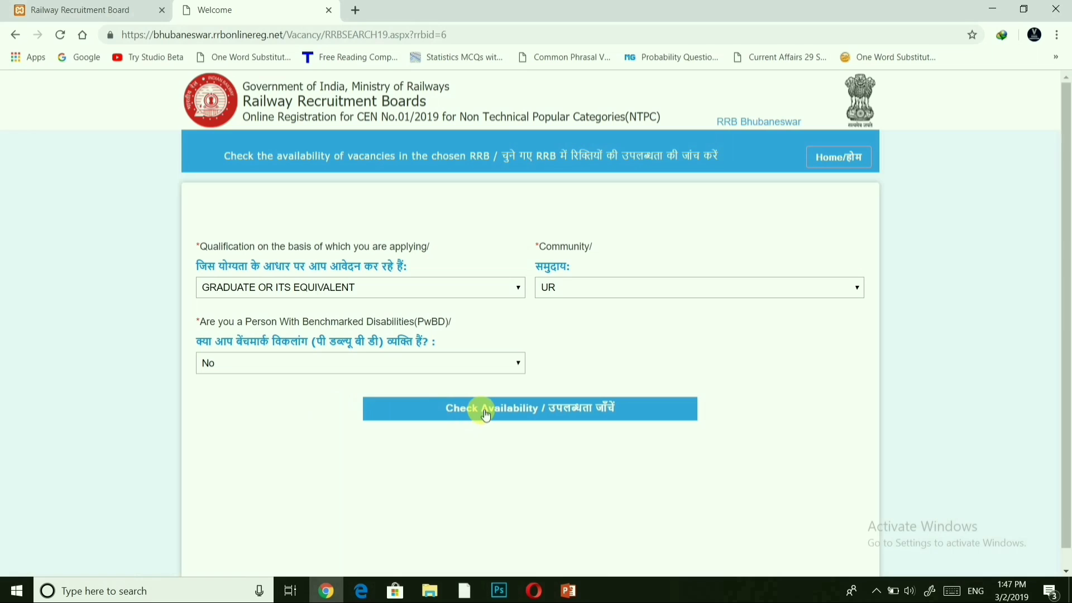
click(485, 413)
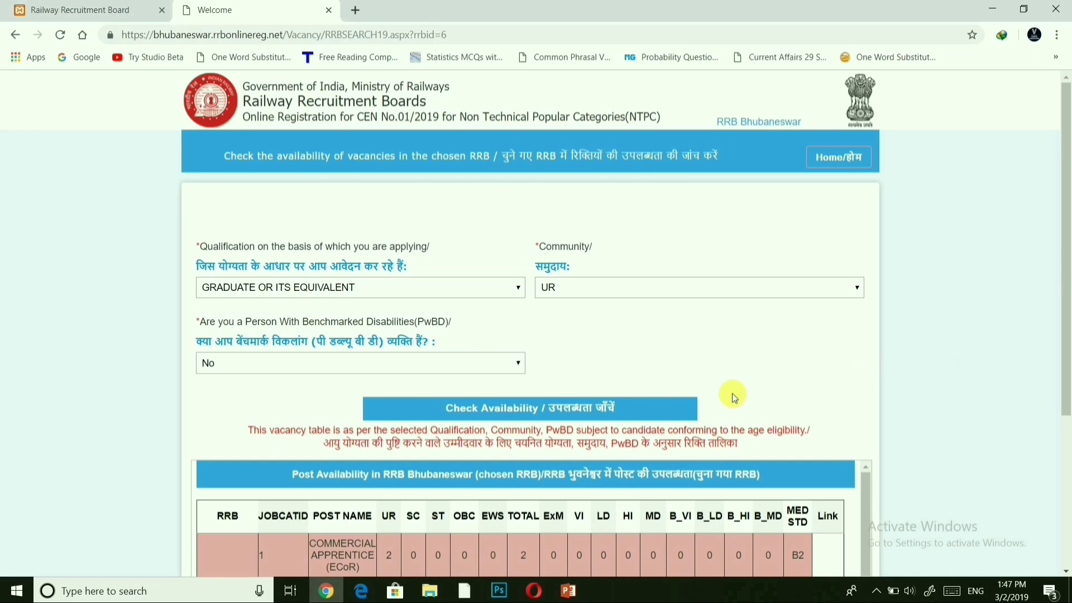
Scroll through the Bhubaneswar post availability table to review the listed posts.
scroll(732, 393, down, 2)
scroll(731, 393, down, 1)
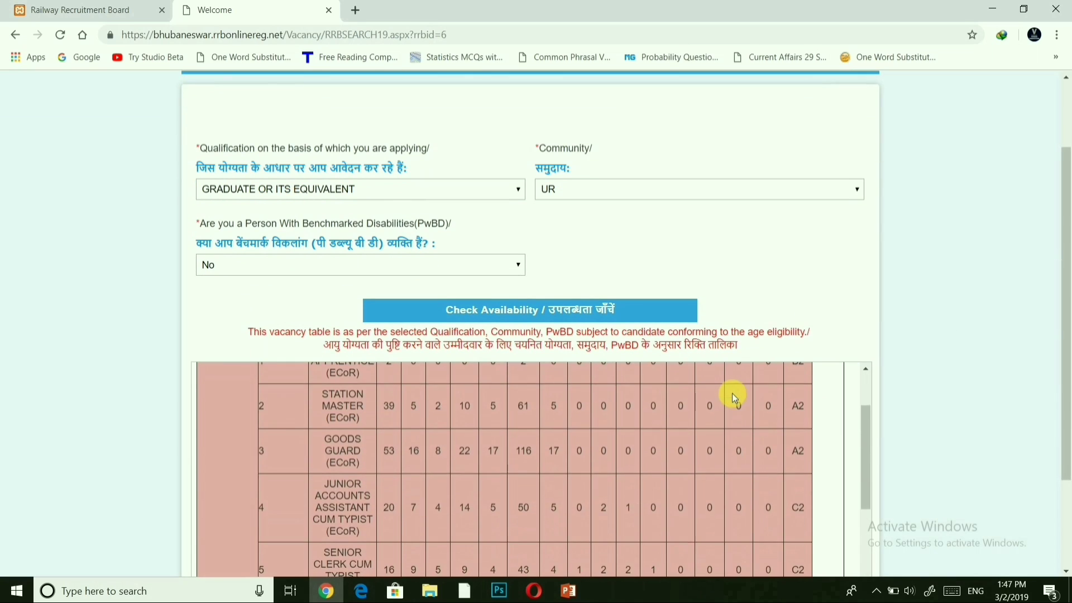
scroll(732, 393, up, 2)
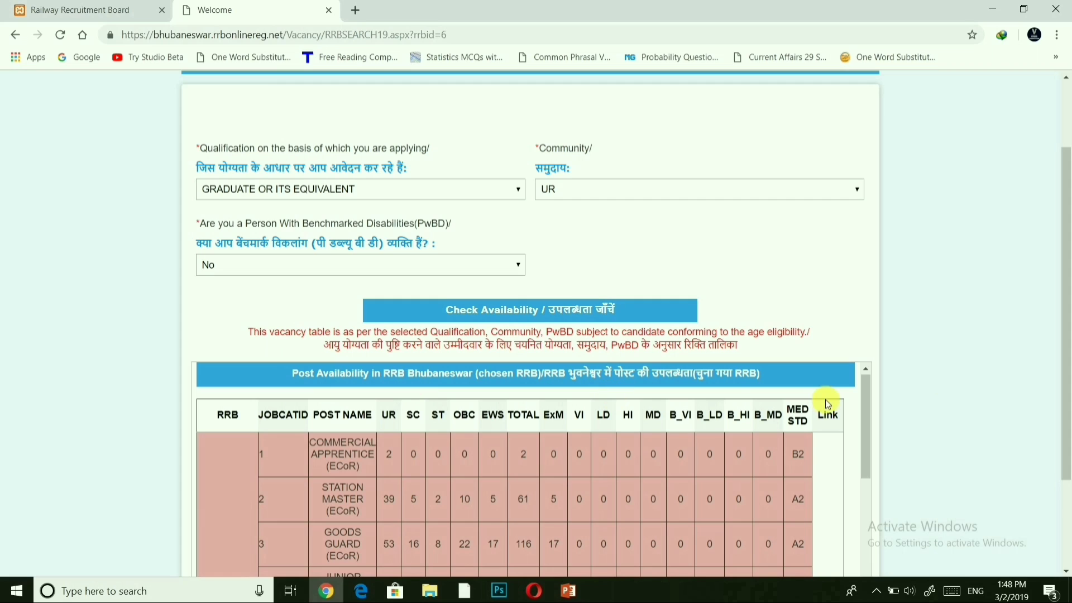
drag(1063, 383, 1067, 545)
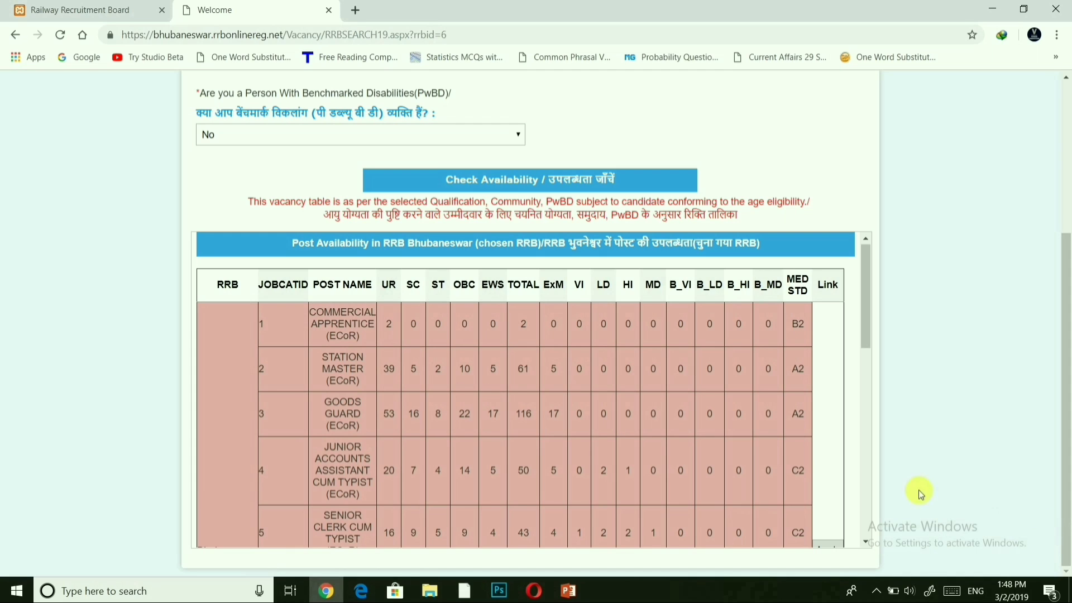
scroll(625, 445, down, 5)
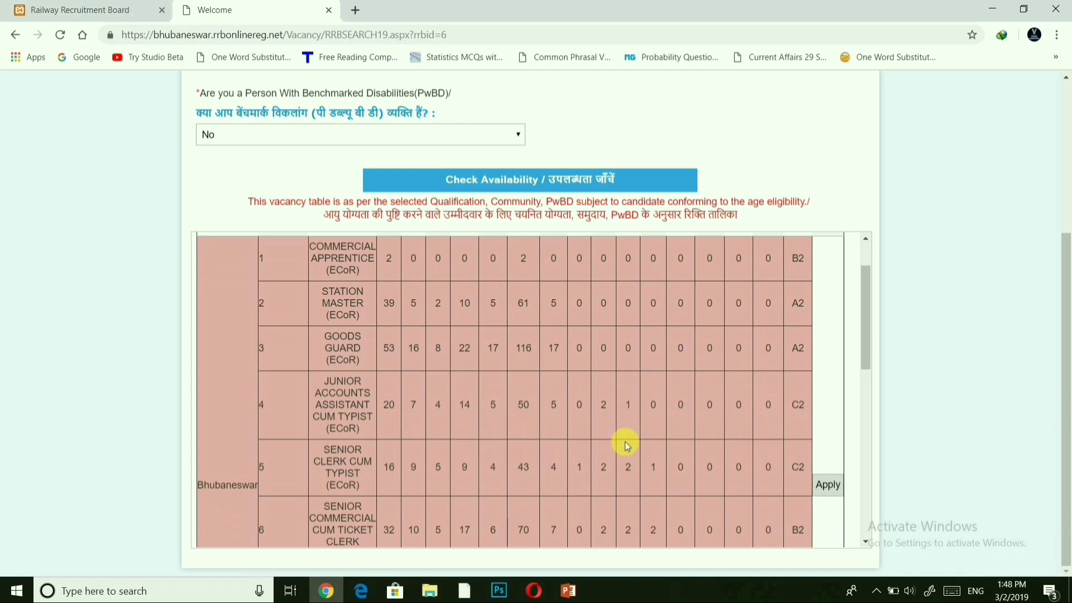
scroll(626, 445, down, 5)
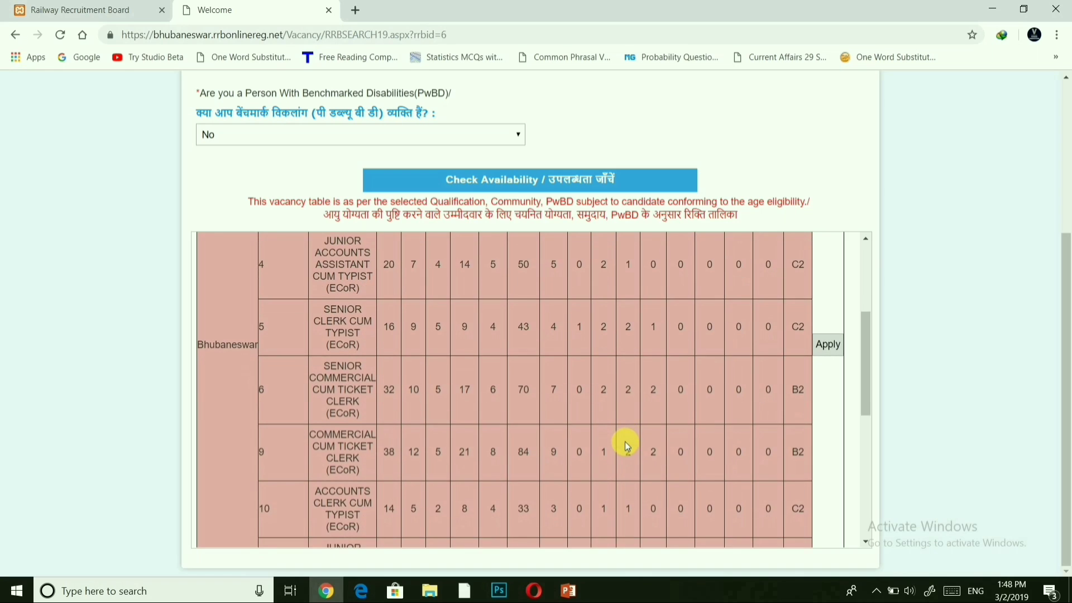
scroll(626, 445, down, 1)
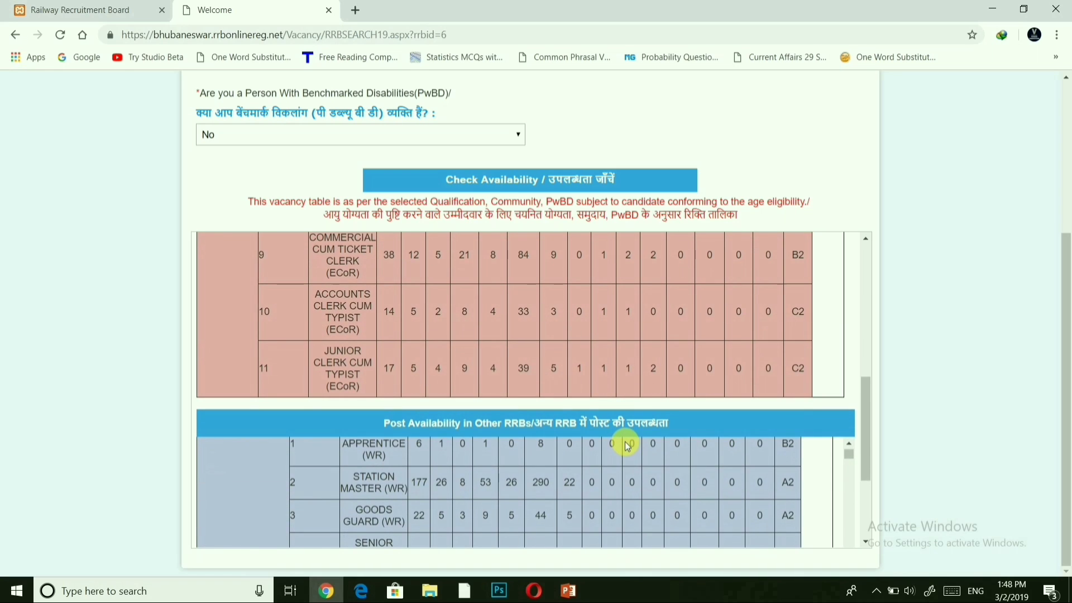
scroll(625, 445, up, 10)
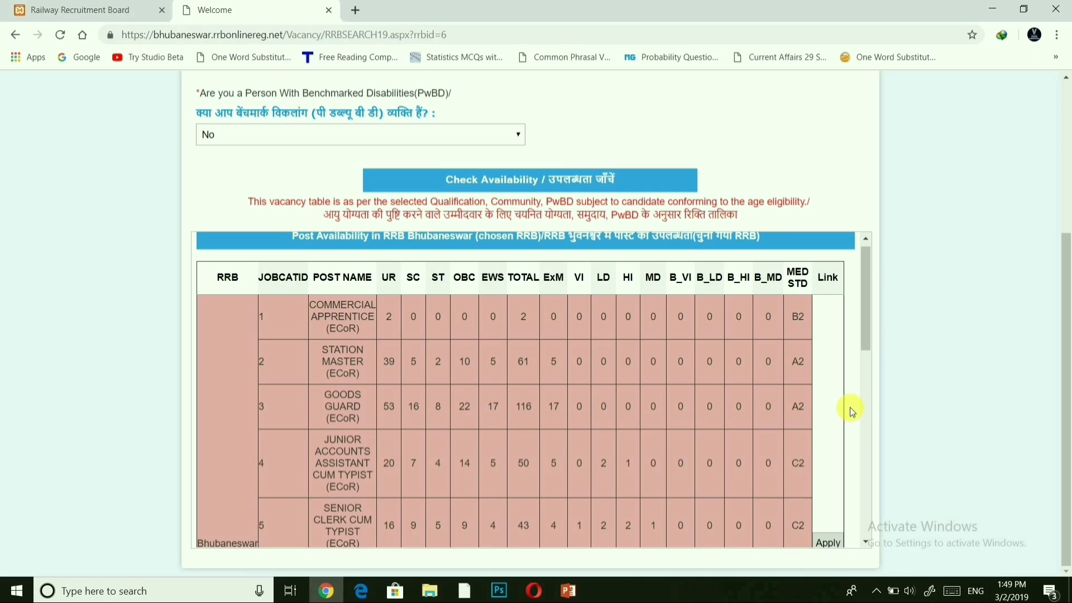
scroll(850, 408, down, 3)
scroll(849, 407, down, 3)
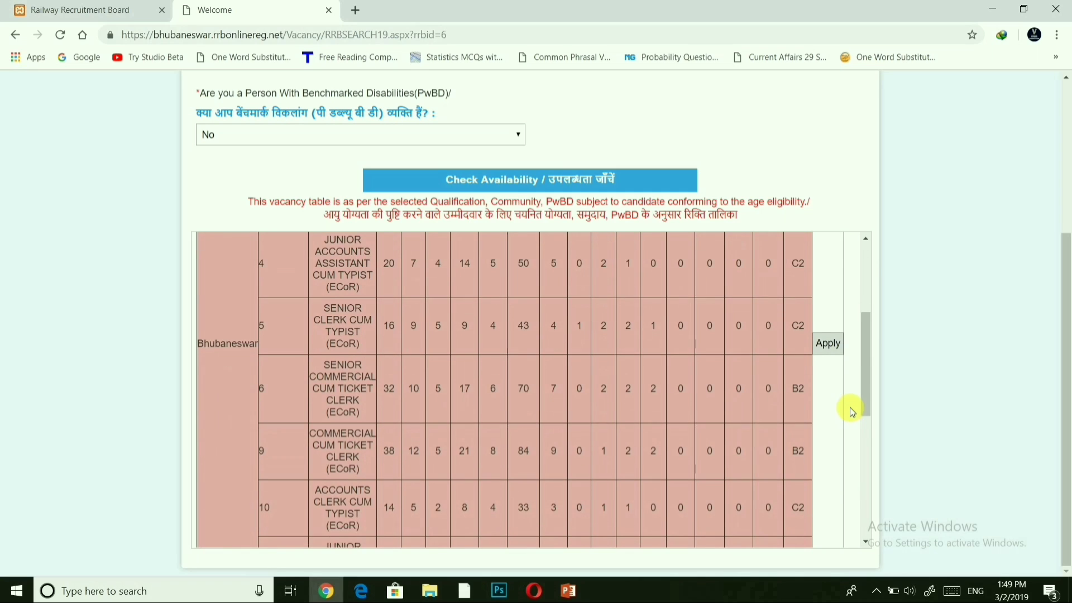
scroll(850, 406, down, 2)
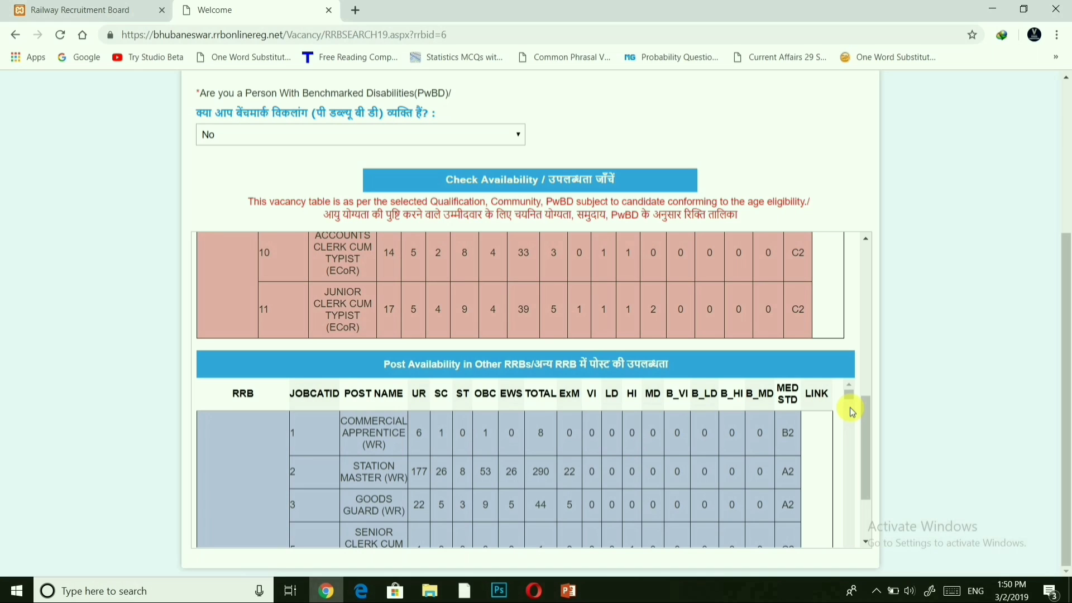
Click Apply beside the RRB Bhubaneswar rows to reach its Instructions page.
drag(867, 423, 869, 378)
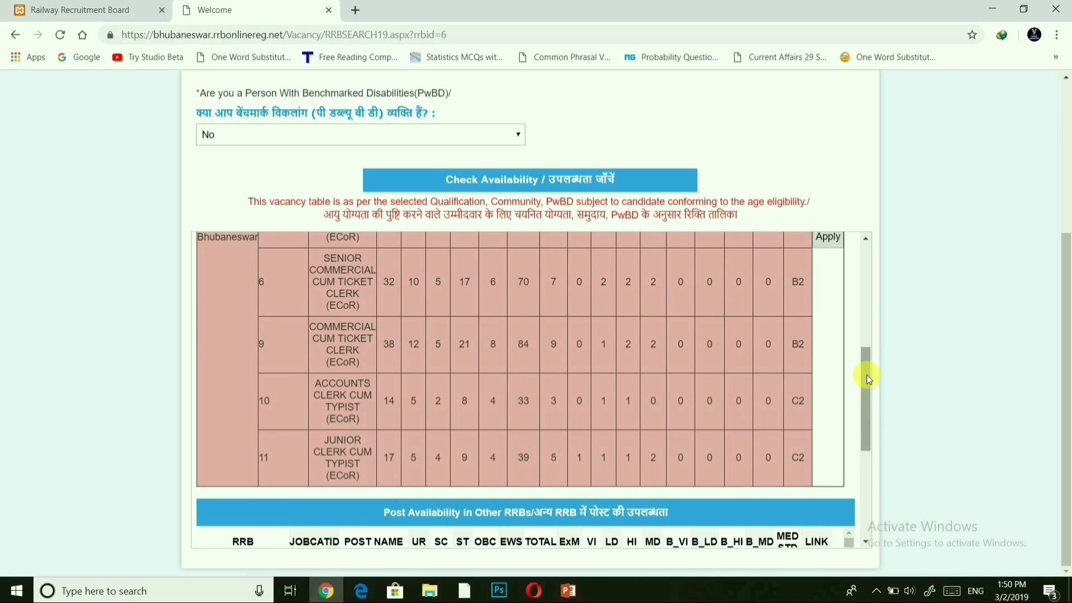
drag(868, 379, 865, 334)
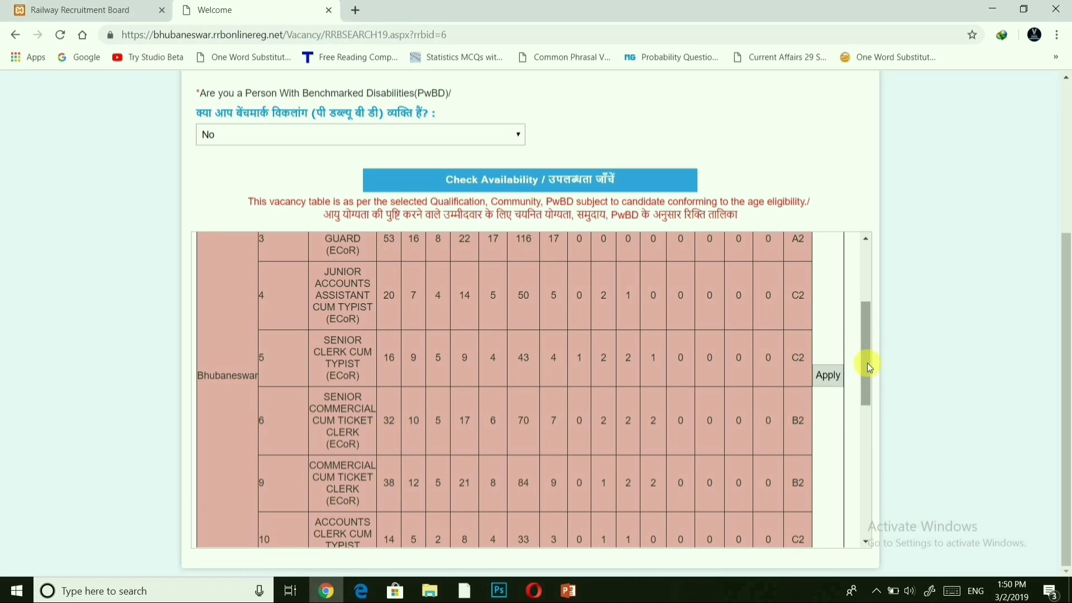
drag(868, 366, 874, 499)
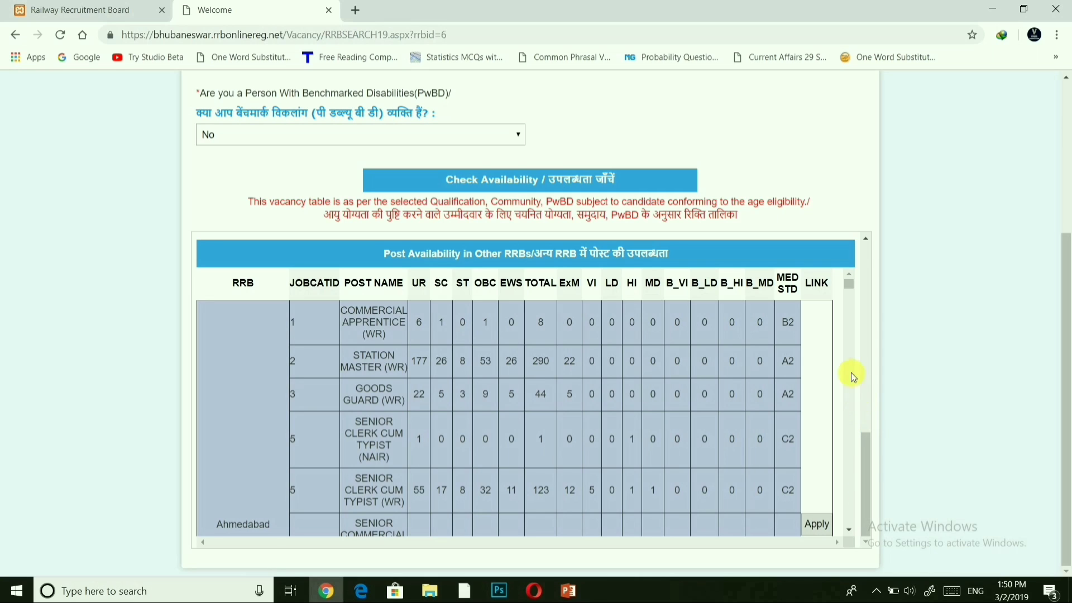
drag(847, 283, 849, 296)
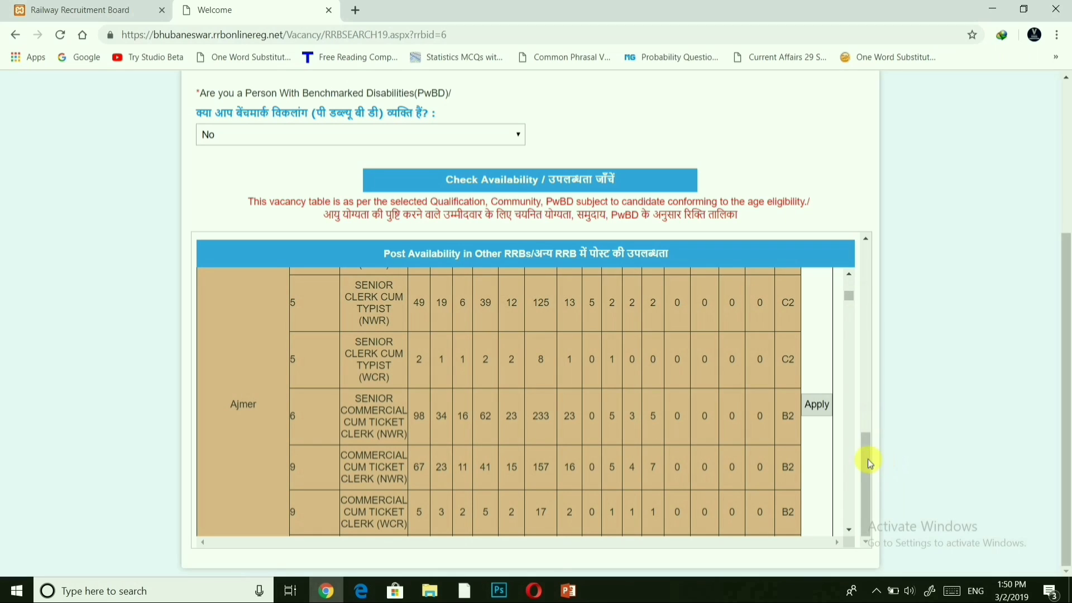
drag(864, 457, 843, 337)
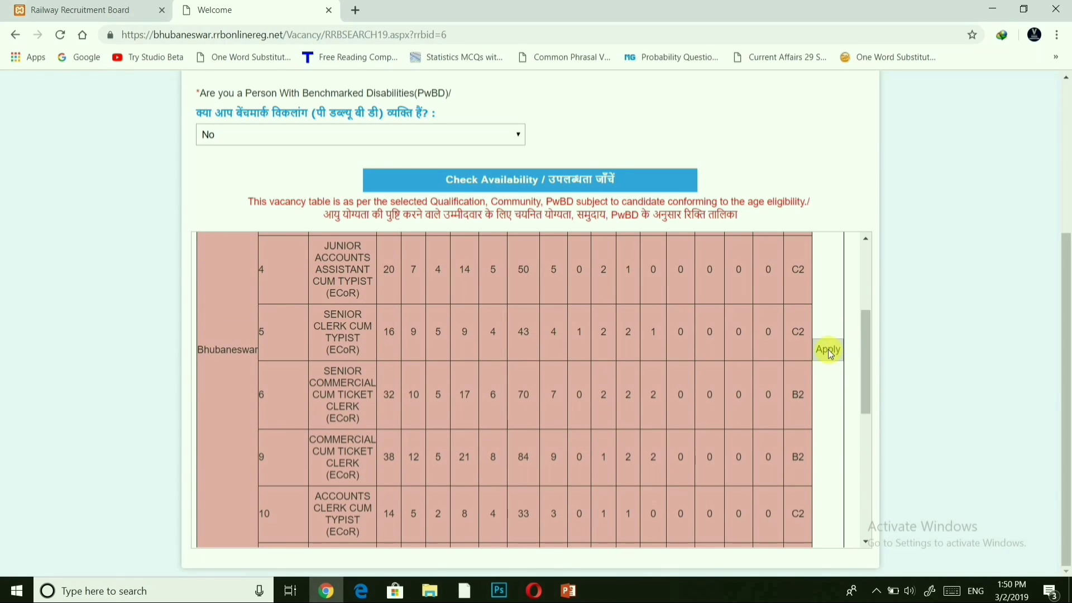
click(828, 351)
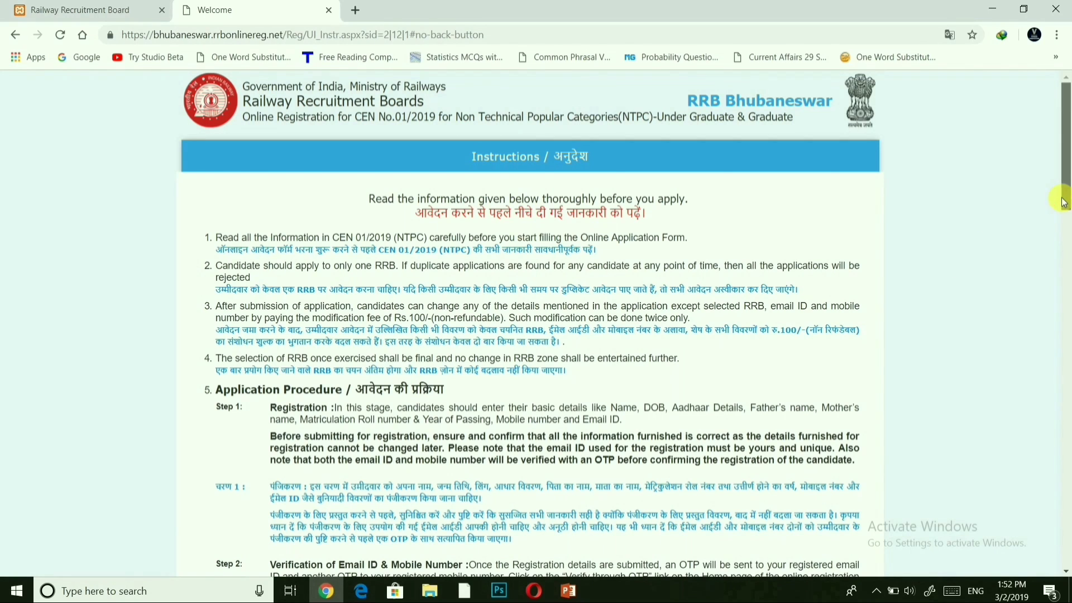
Scroll the Bhubaneswar Instructions page down to the two candidate declarations.
drag(1063, 202, 1065, 219)
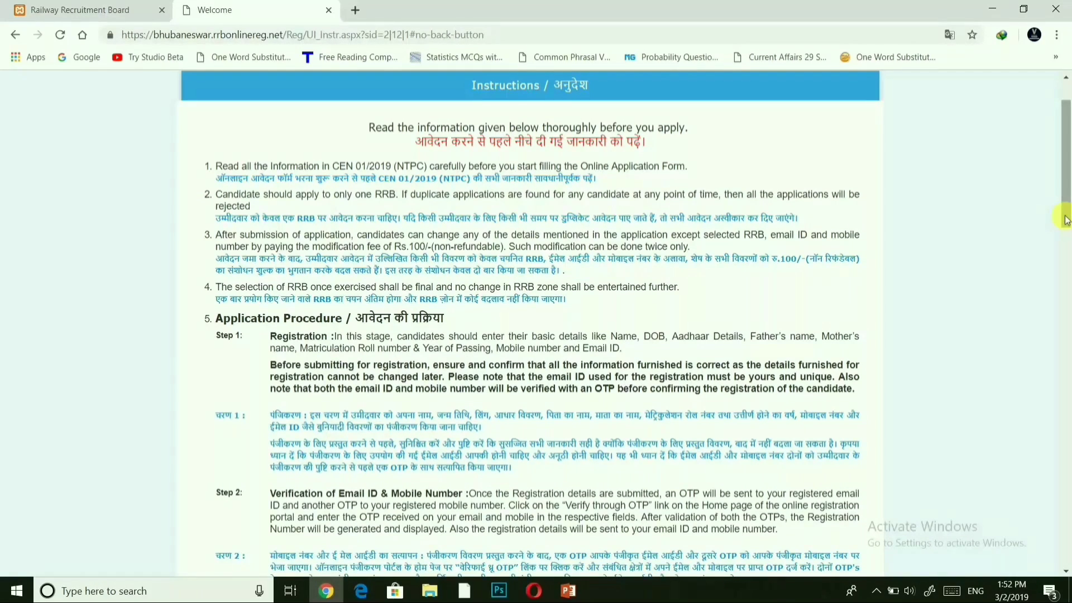
drag(1064, 219, 1066, 583)
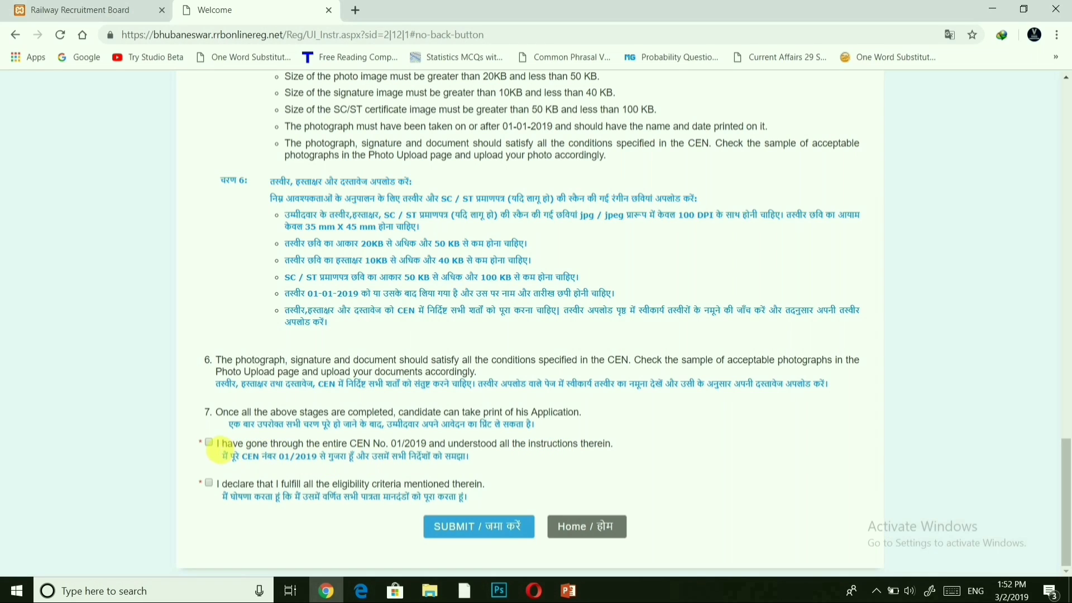
Accept the CEN 01/2019 declarations and submit to reach the registration form.
click(209, 443)
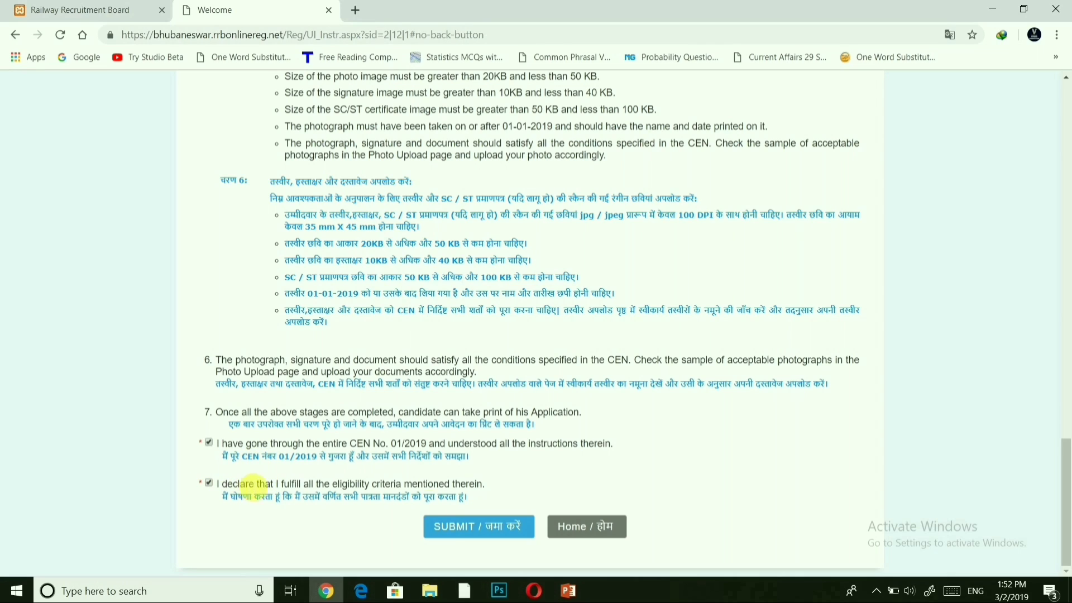
click(472, 528)
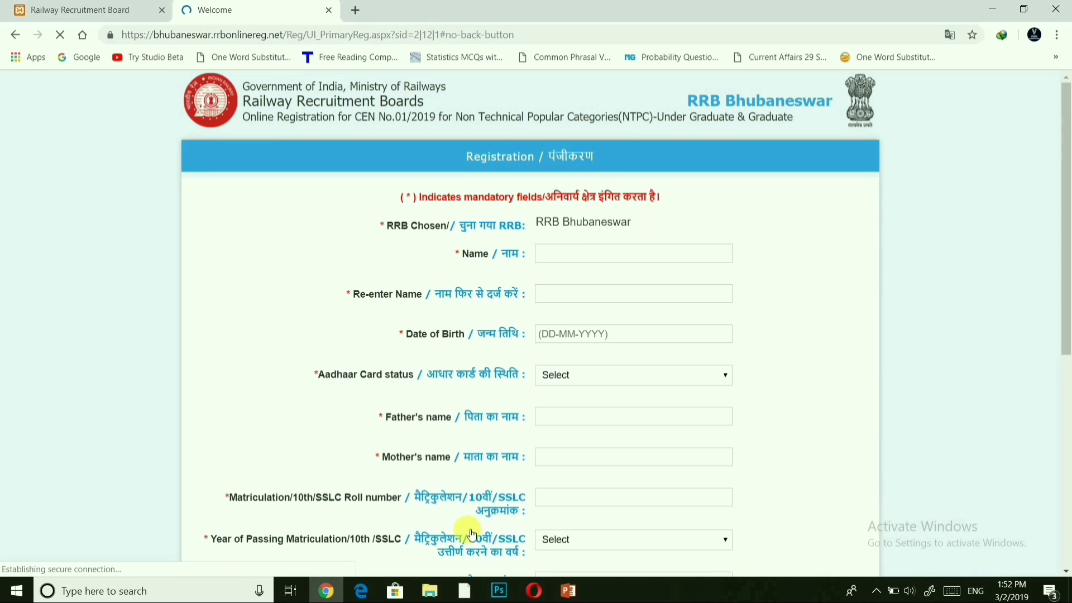
Enter the candidate's full name in both Name and Re-enter Name fields.
click(555, 257)
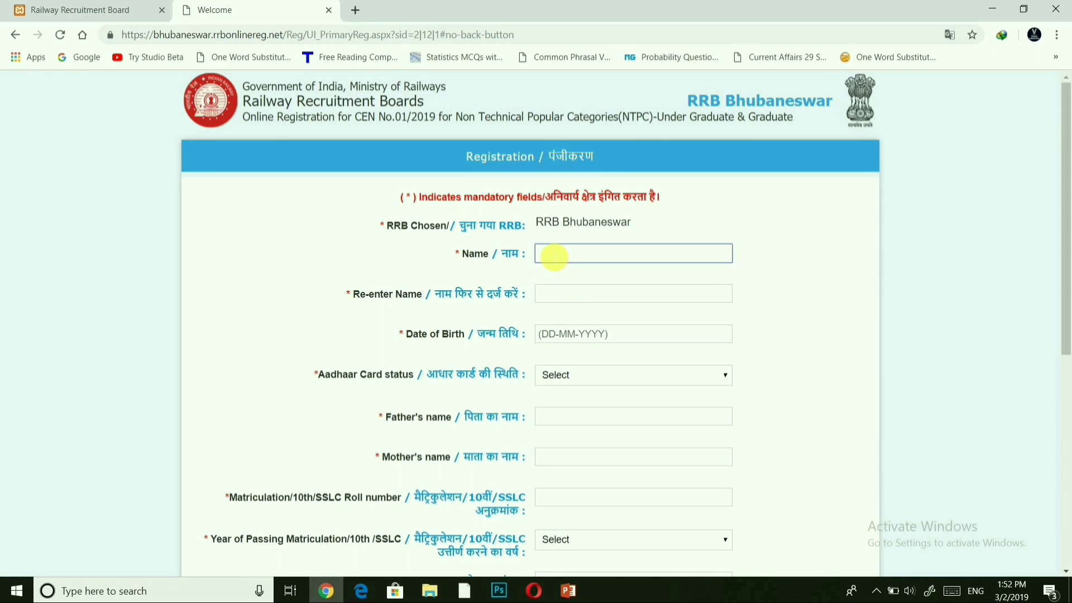
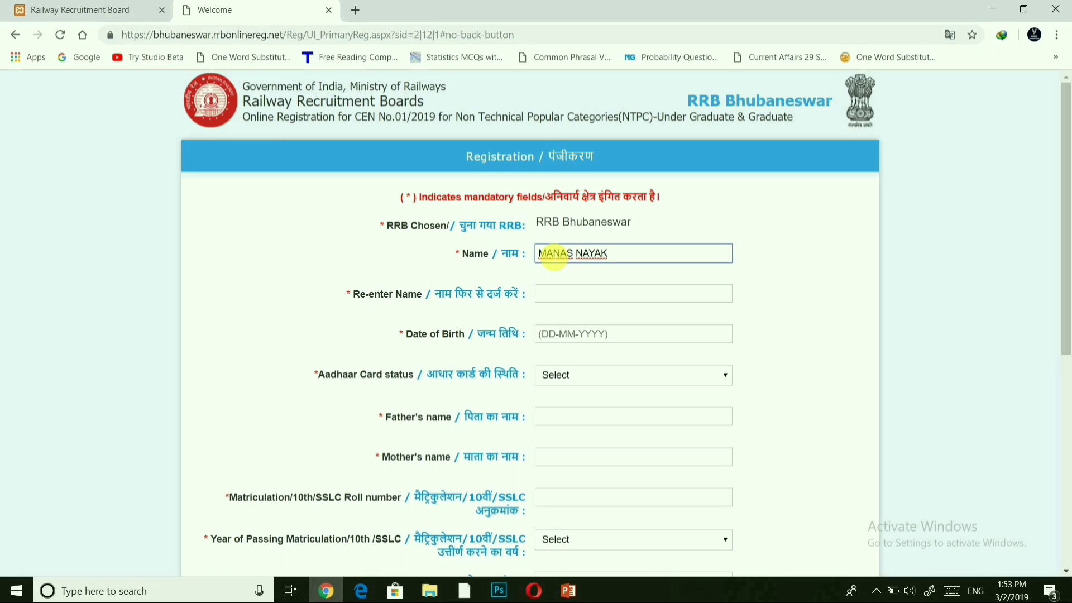
click(554, 297)
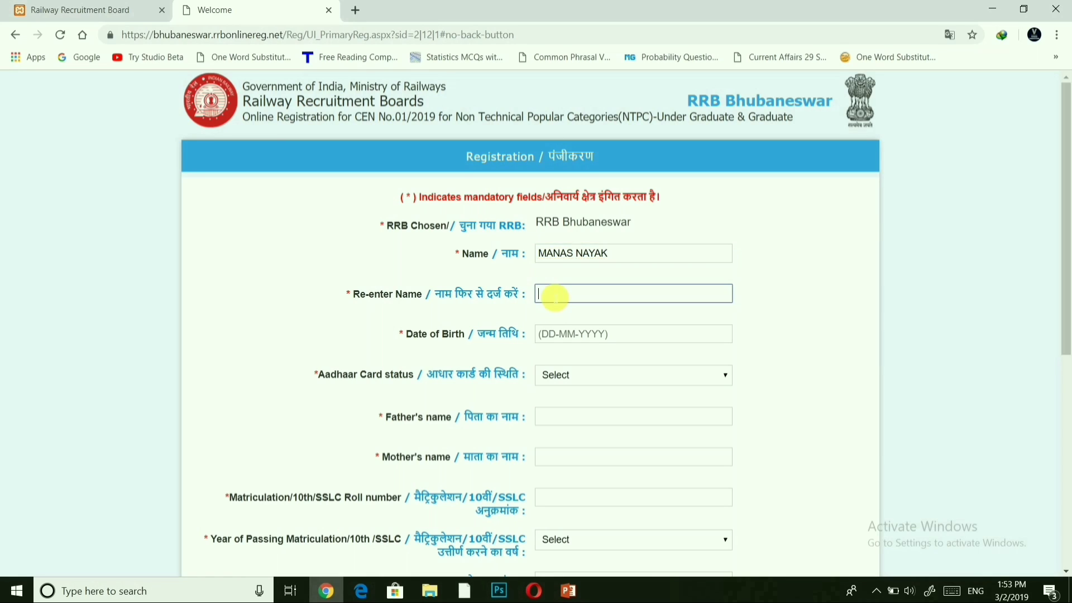
key(Tab)
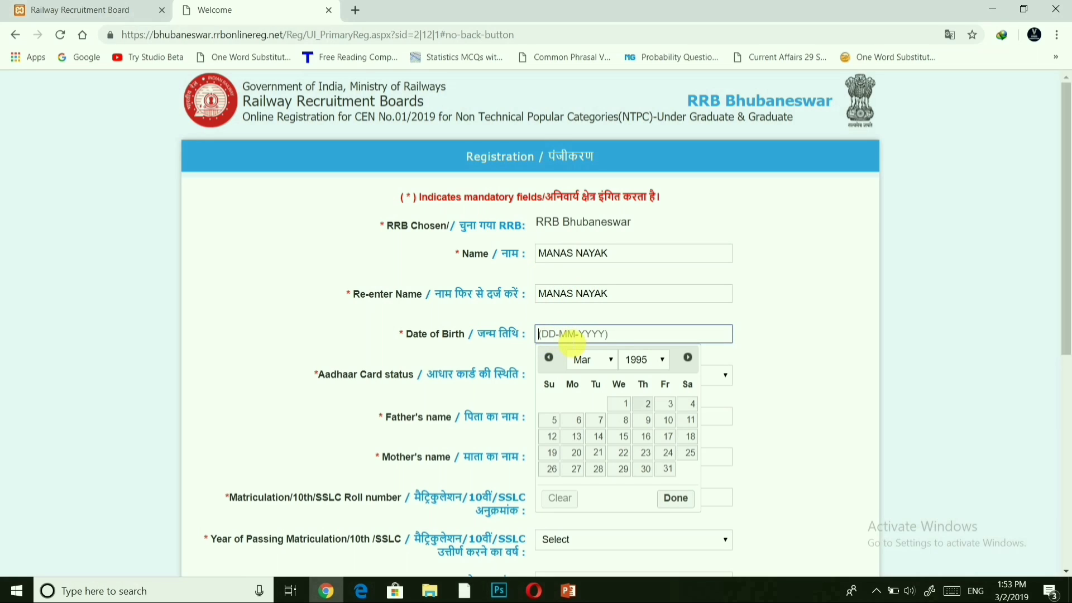
click(612, 363)
click(597, 386)
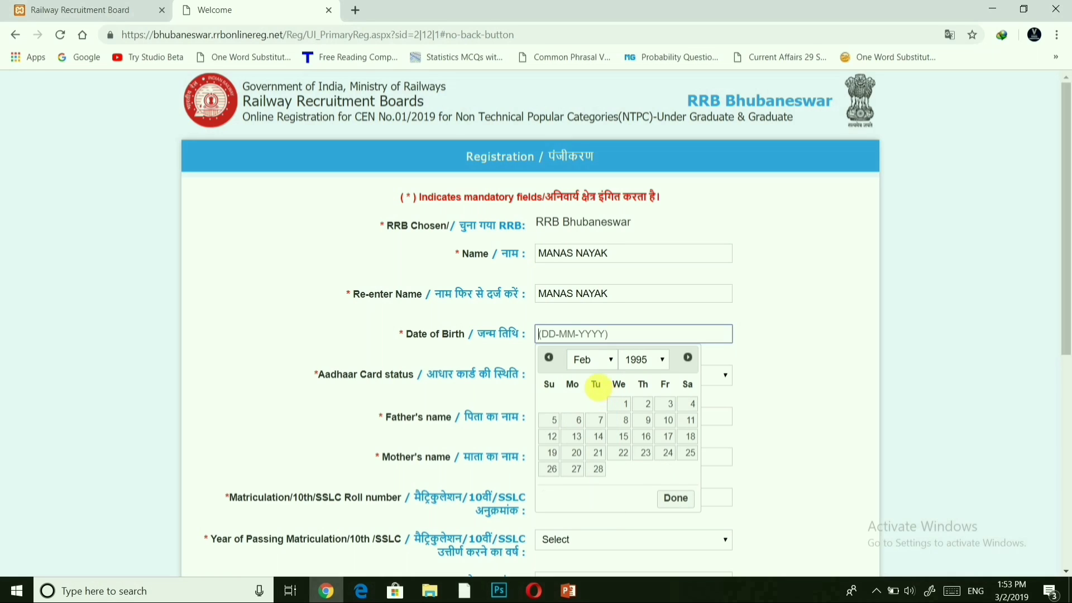
click(551, 438)
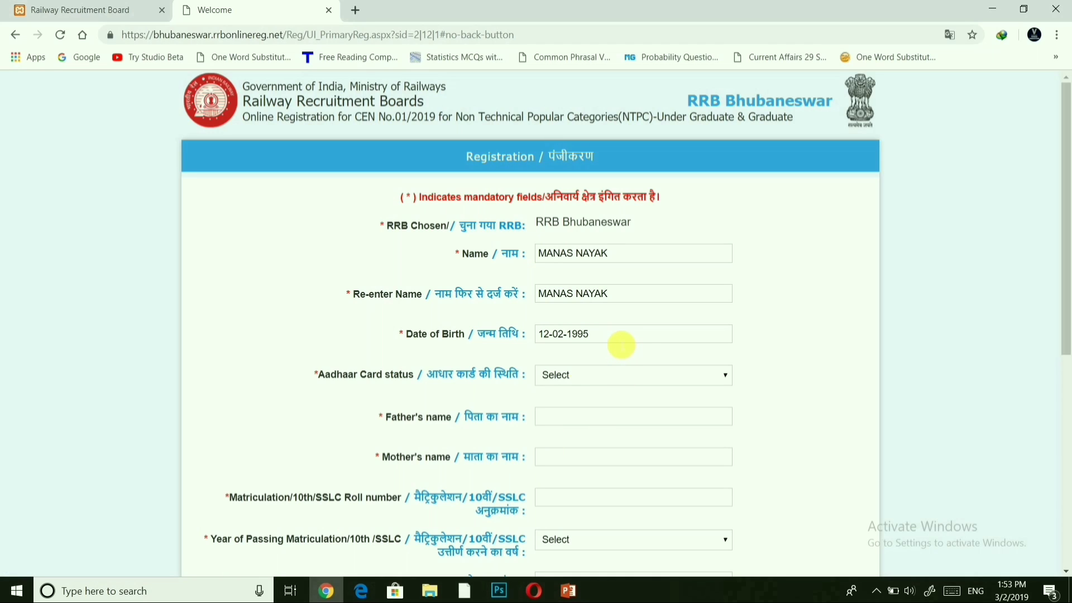
Set the Aadhaar Card status to 'I do not have Aadhaar Card'.
click(577, 377)
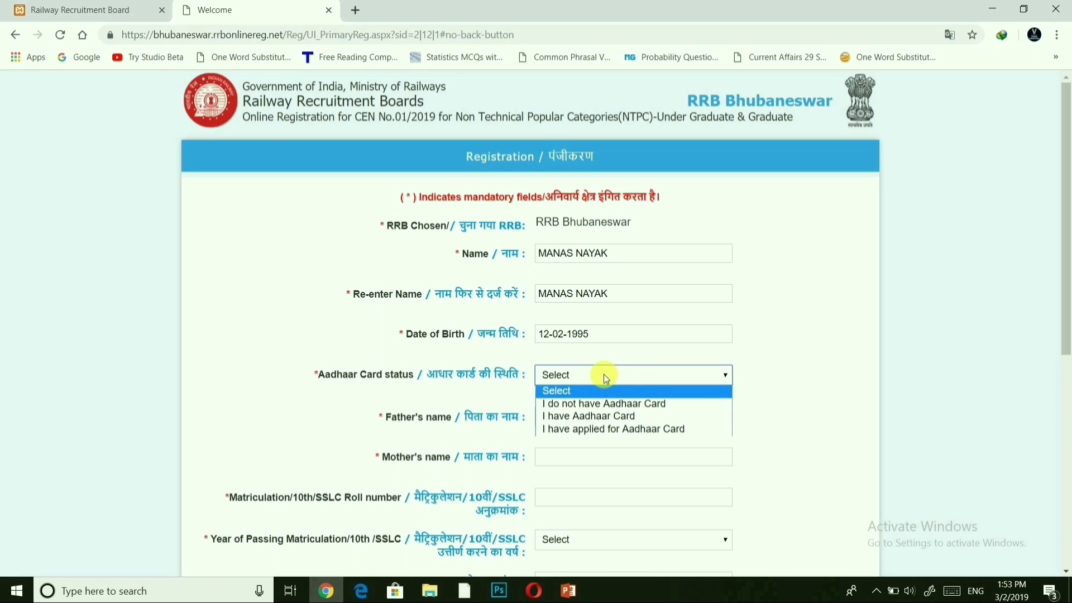
click(605, 404)
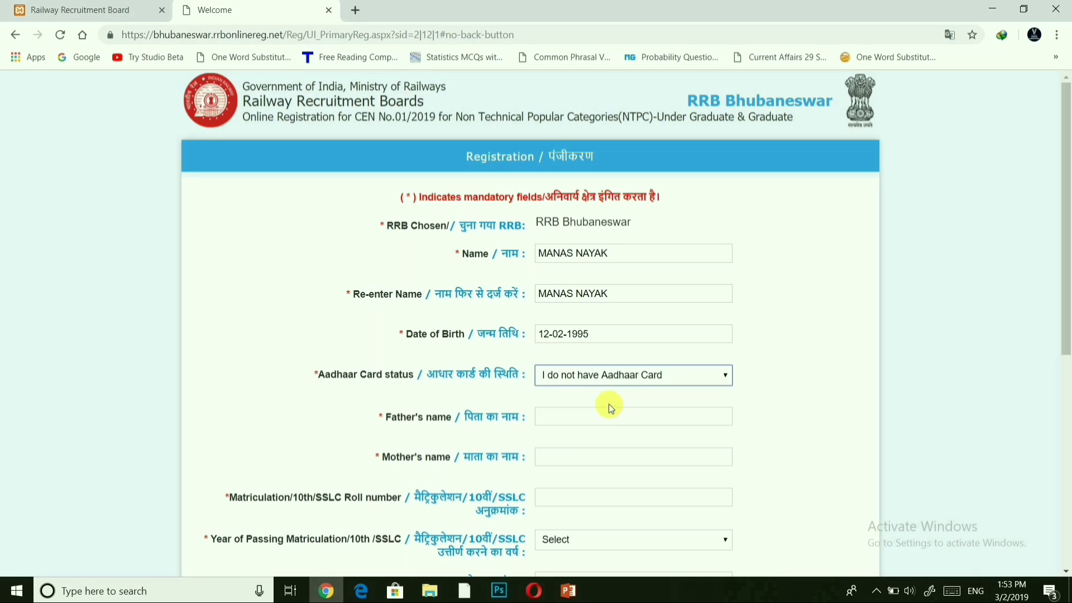
click(639, 377)
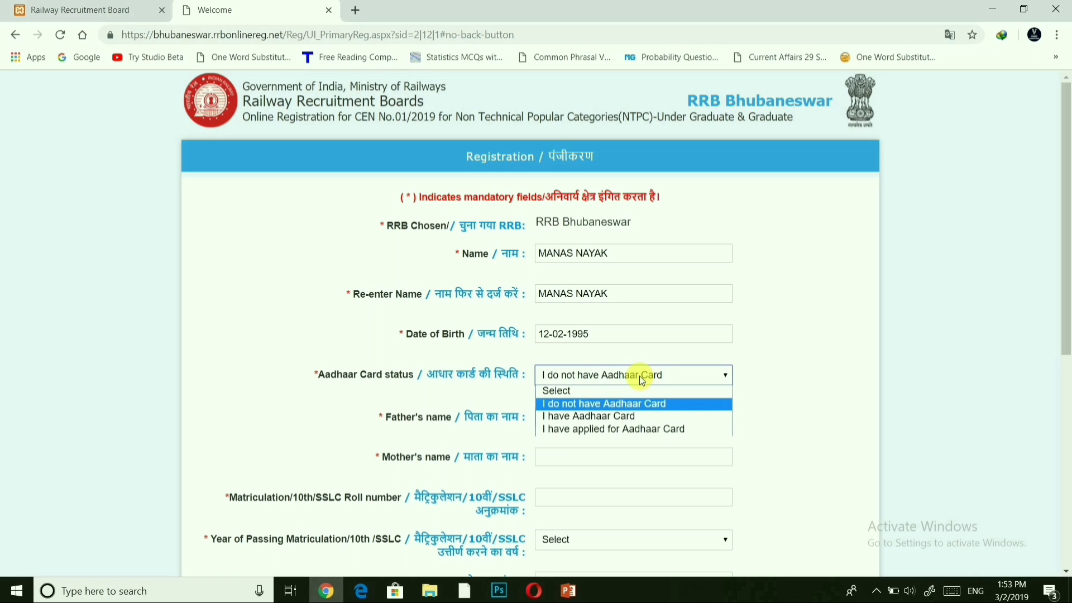
click(608, 418)
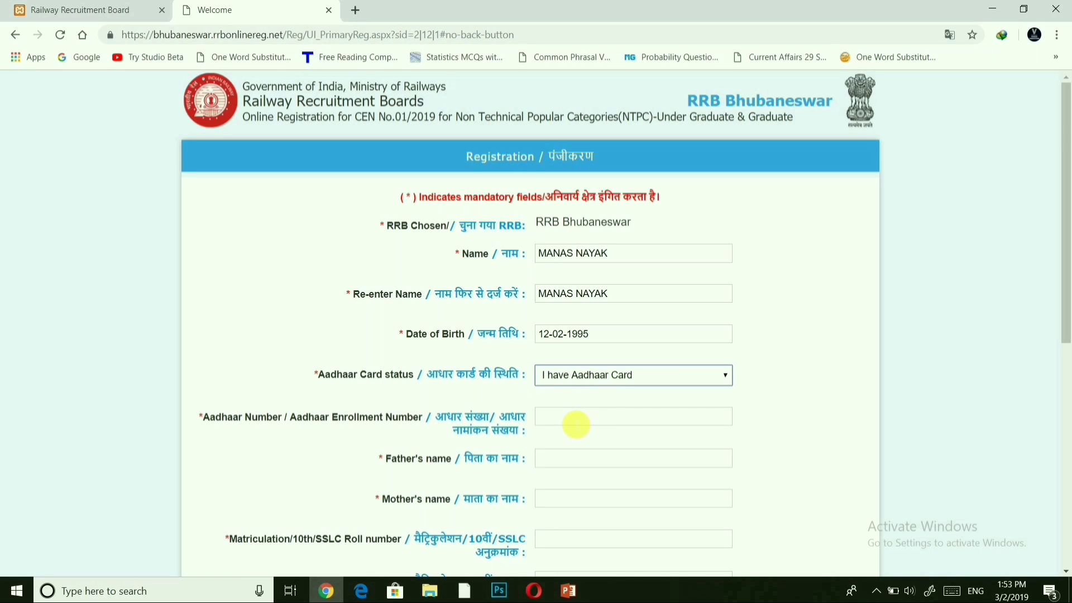
click(575, 425)
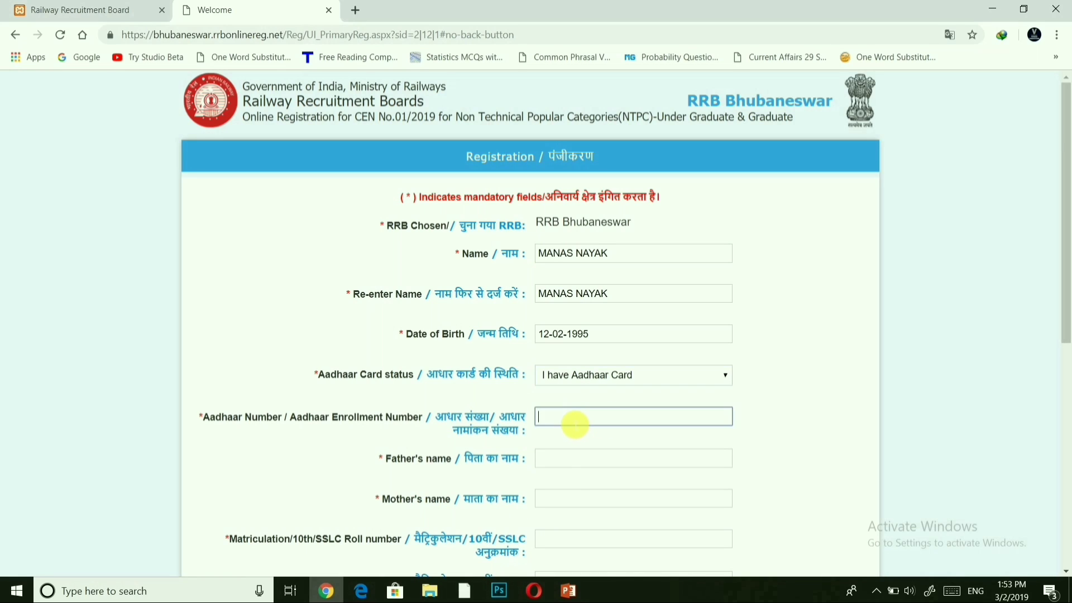
click(645, 376)
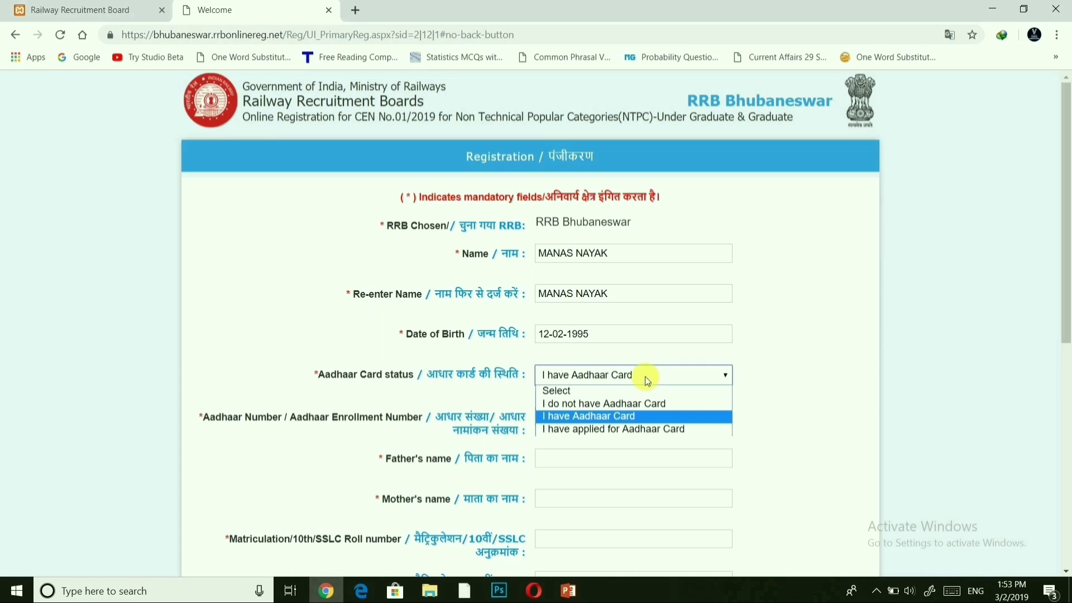
click(609, 403)
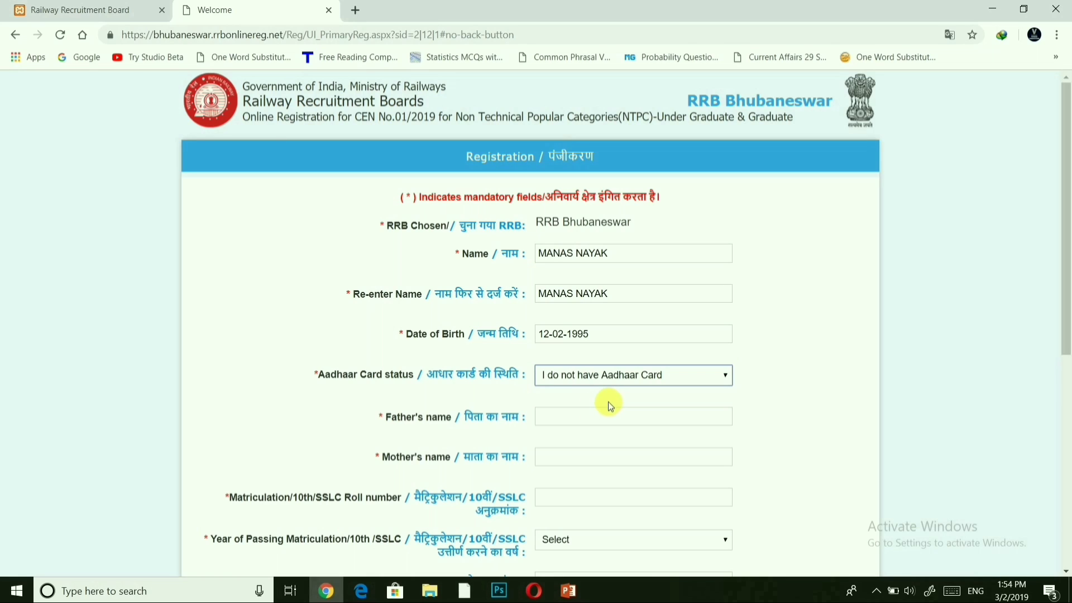
click(559, 421)
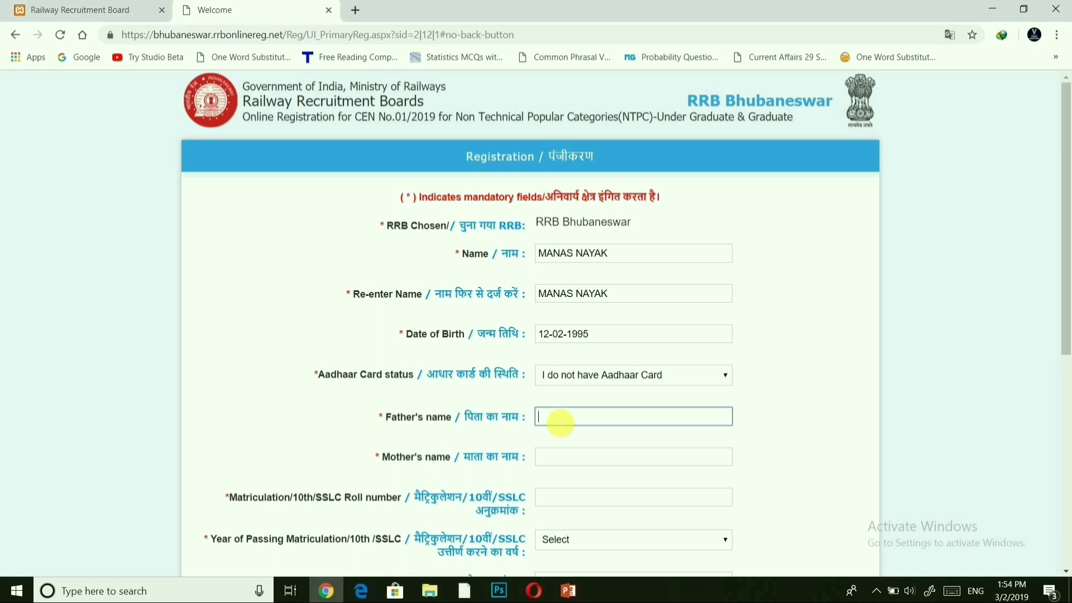
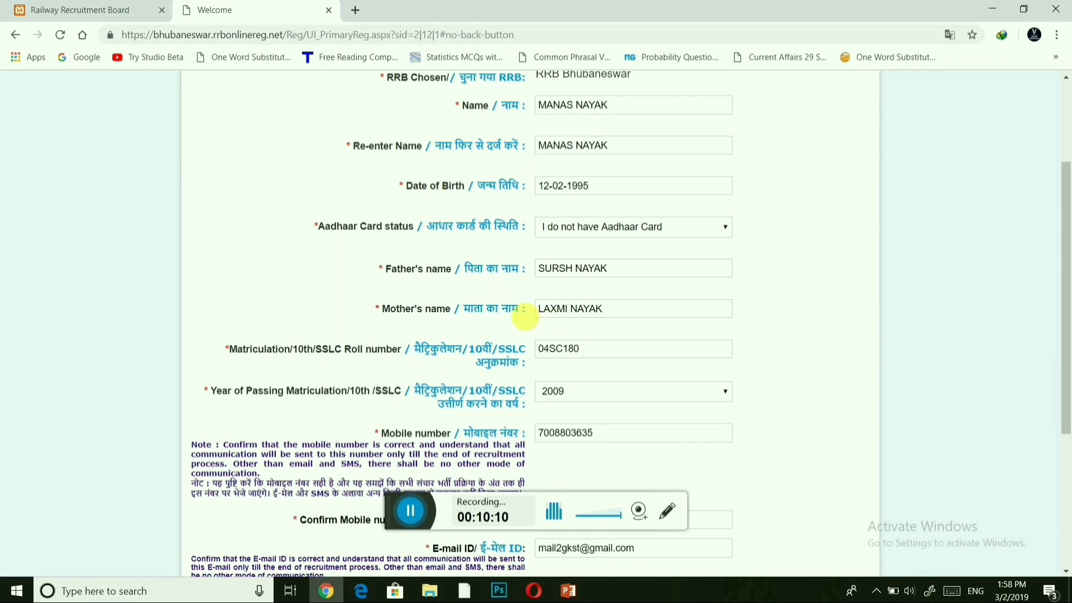
click(618, 312)
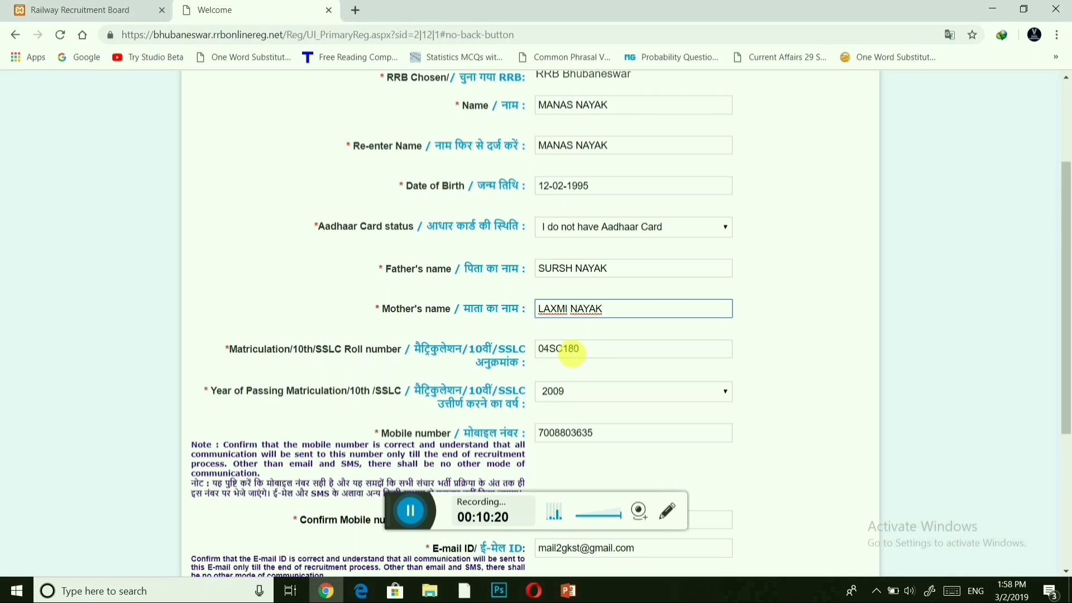
click(598, 350)
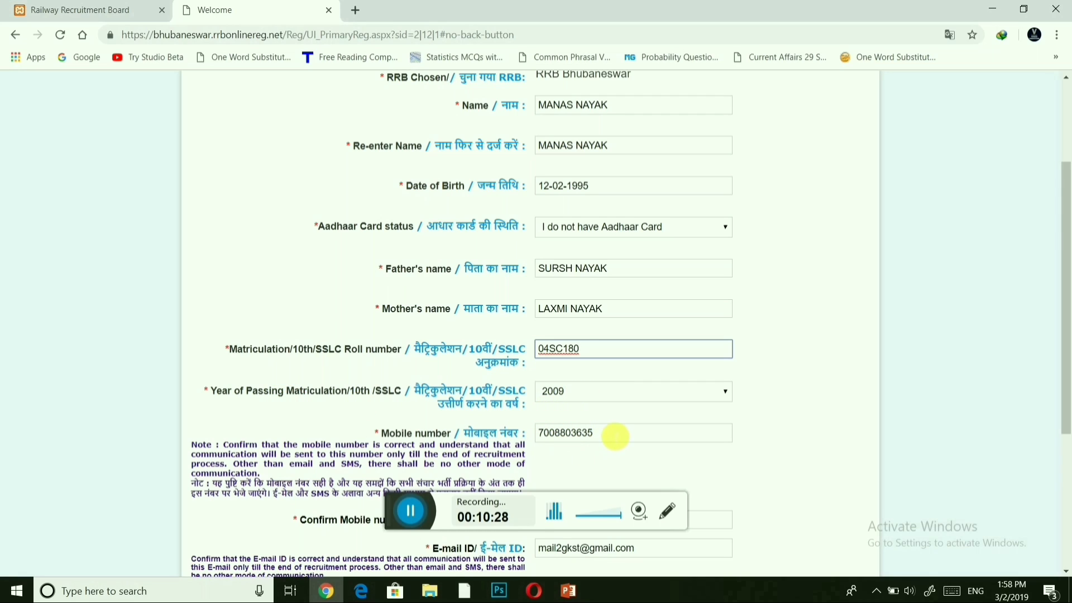
Tick the 'I hereby declare' data-correctness checkbox above Click to Continue.
scroll(612, 437, down, 3)
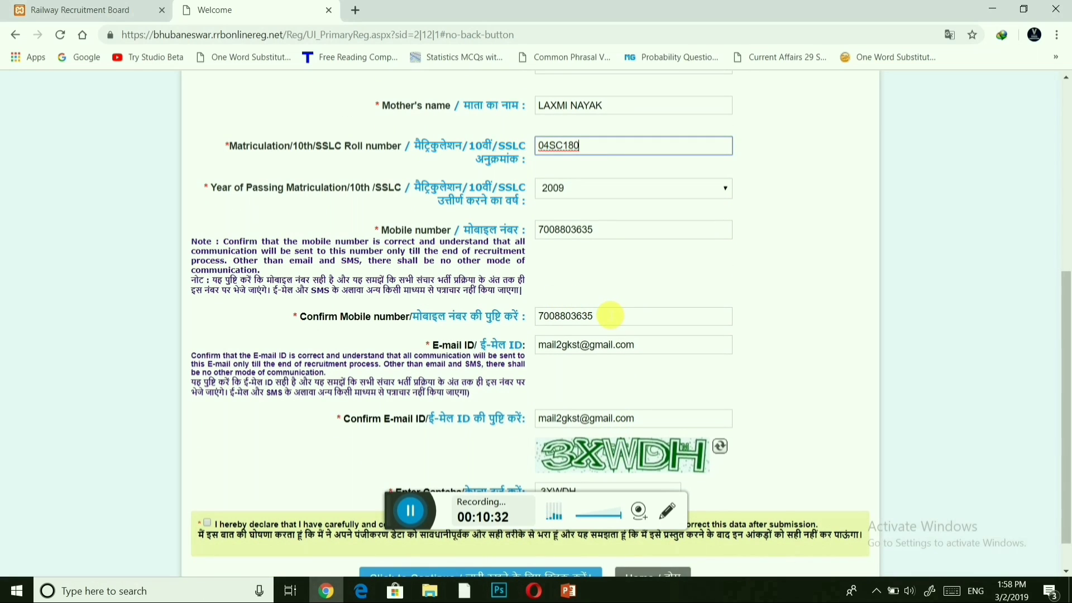
scroll(610, 316, down, 1)
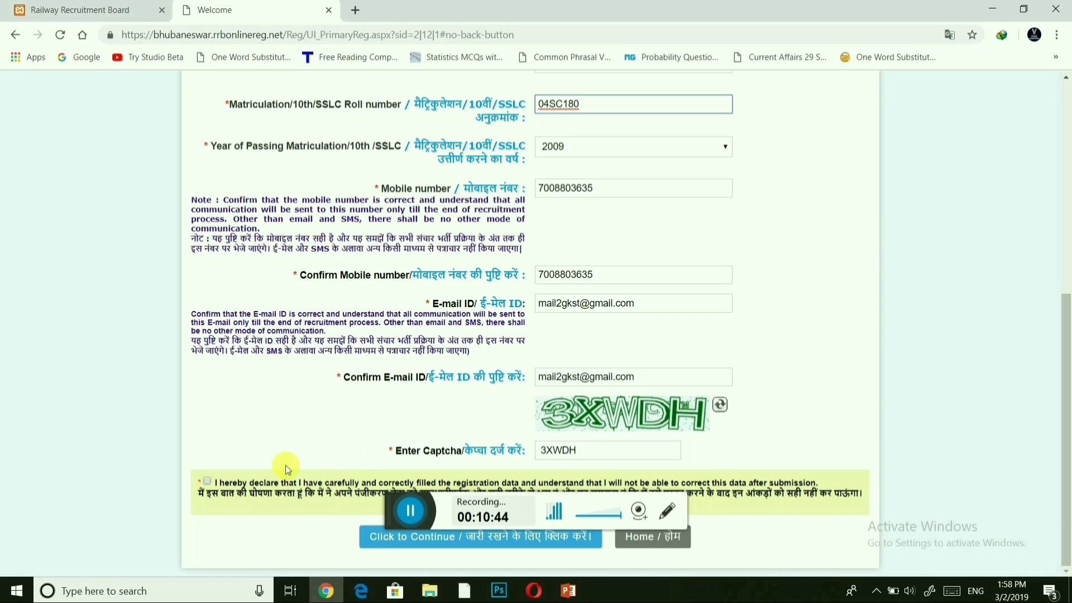
click(205, 481)
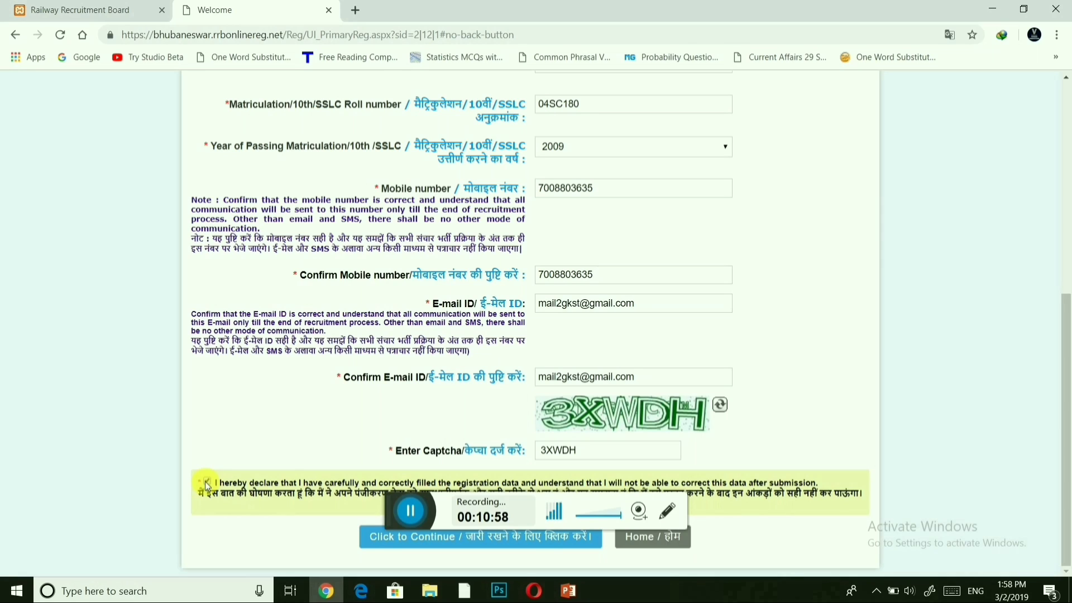
scroll(451, 261, up, 3)
scroll(451, 261, up, 3)
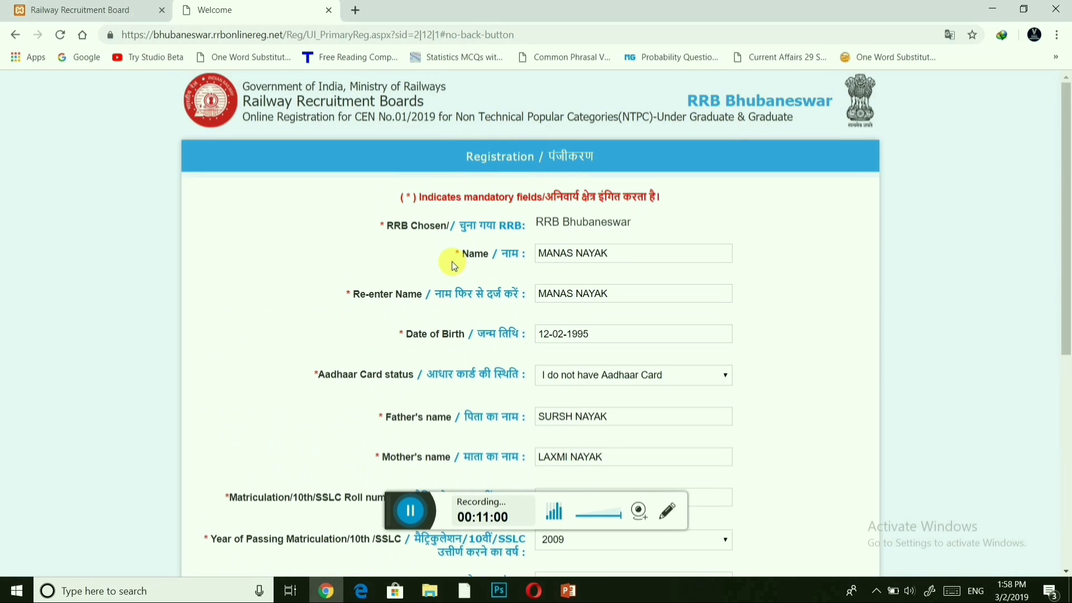
scroll(453, 264, down, 6)
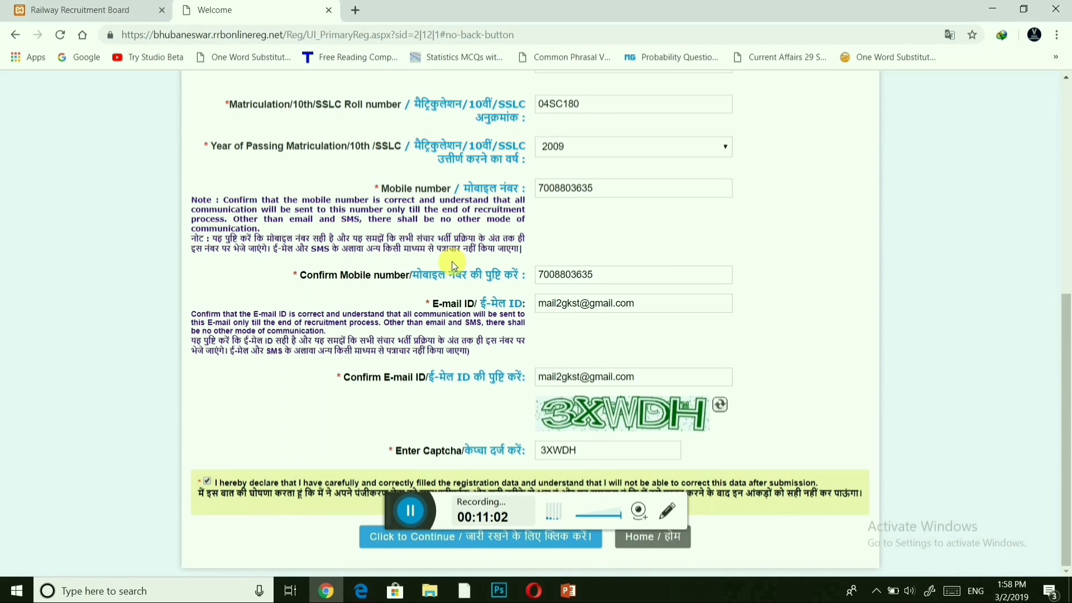
Bring up the confirmation summary, tick 'I have verified and confirm…', and submit the registration.
click(429, 537)
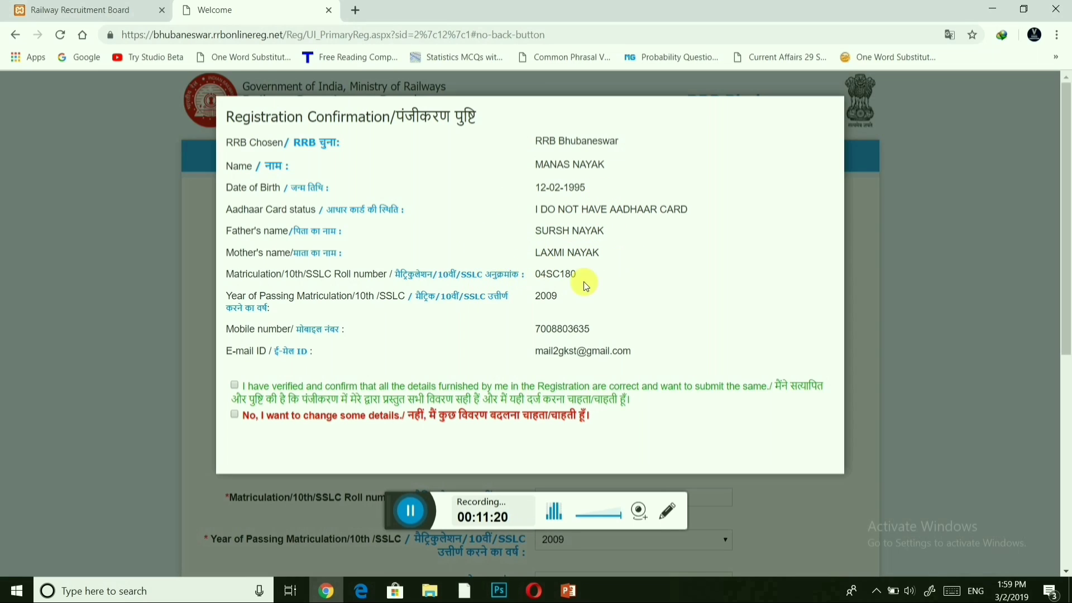
click(235, 385)
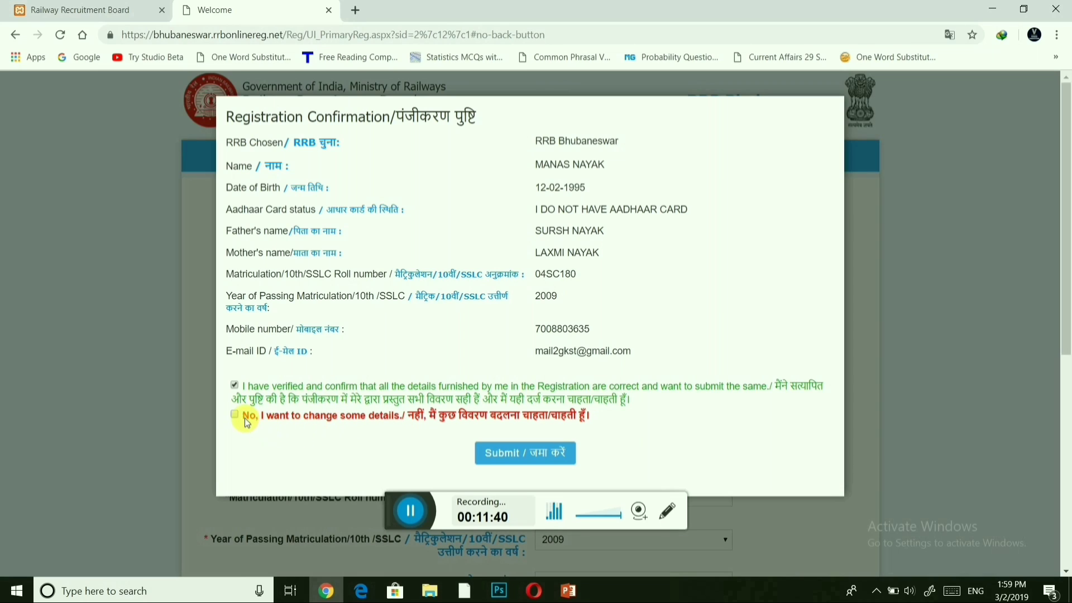
click(498, 466)
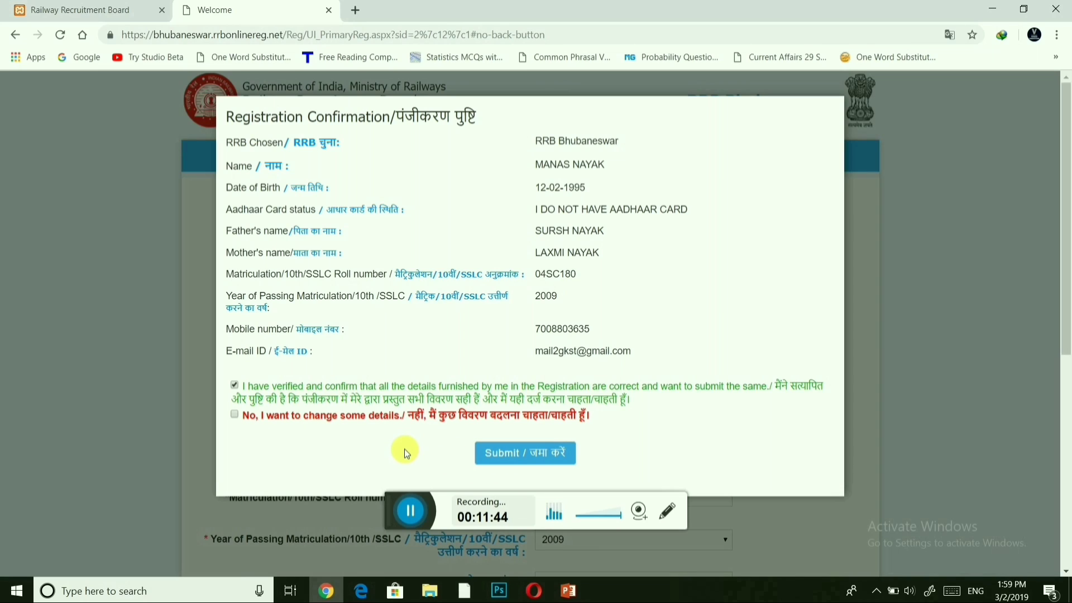
click(508, 449)
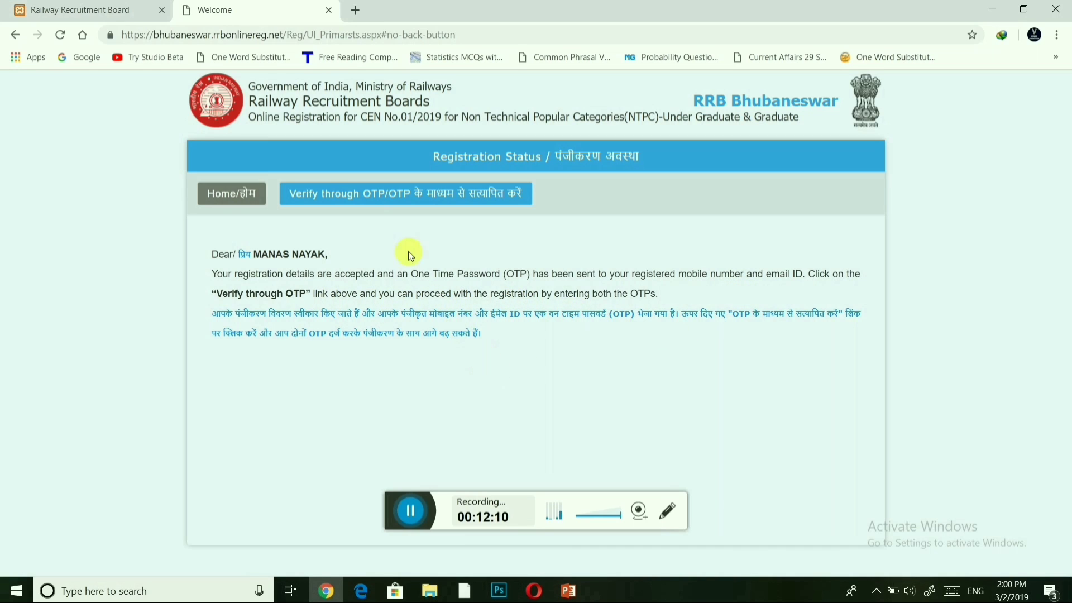
Open the OTP verification form from the Registration Status page.
click(363, 196)
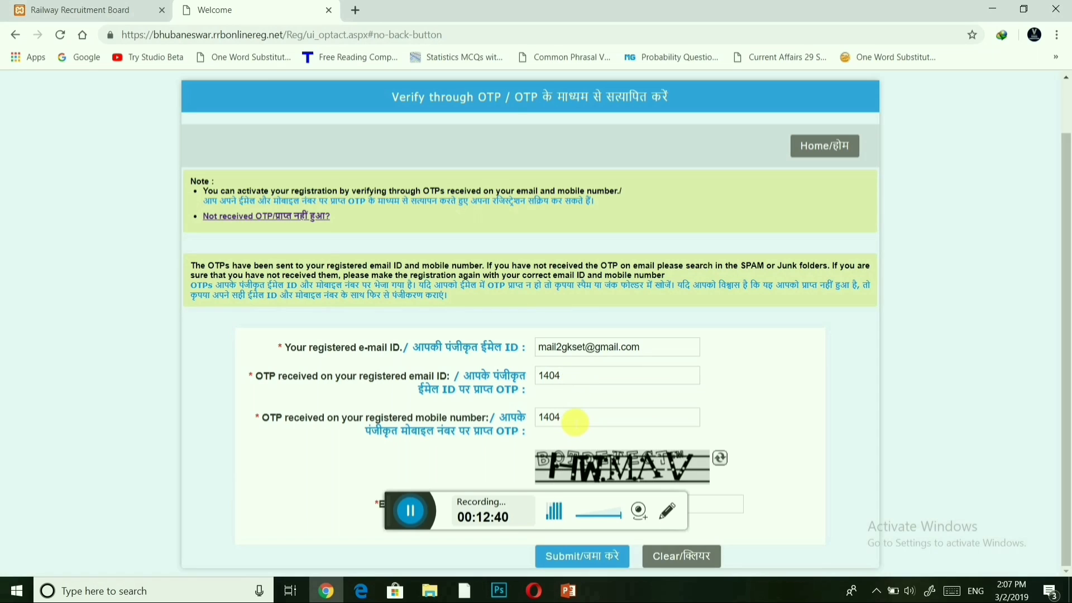
Enter the registered e-mail, both received OTPs and the captcha, then submit for verification.
click(575, 422)
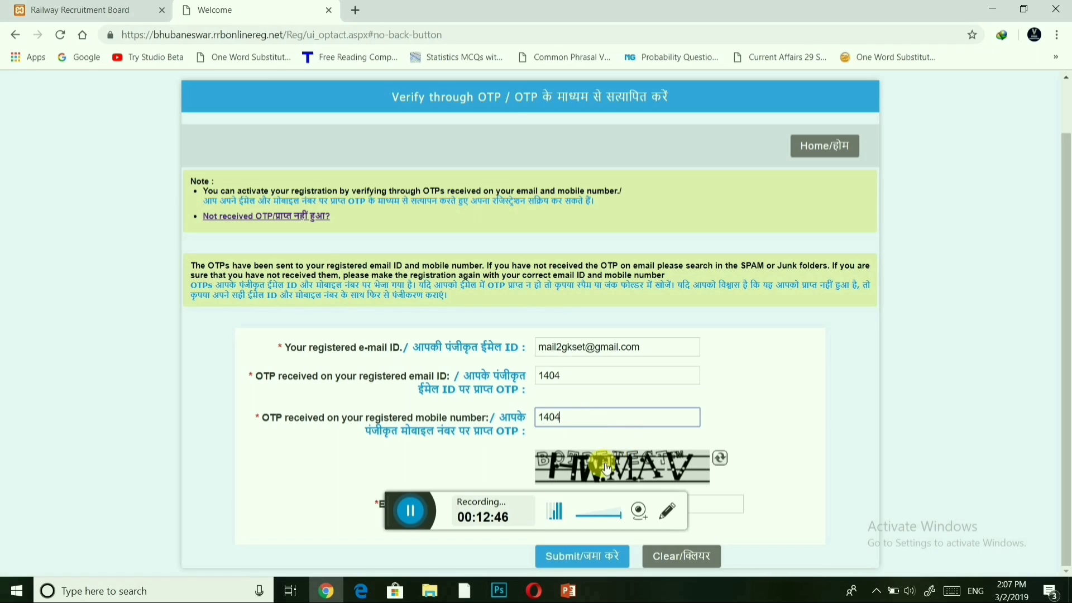
click(716, 506)
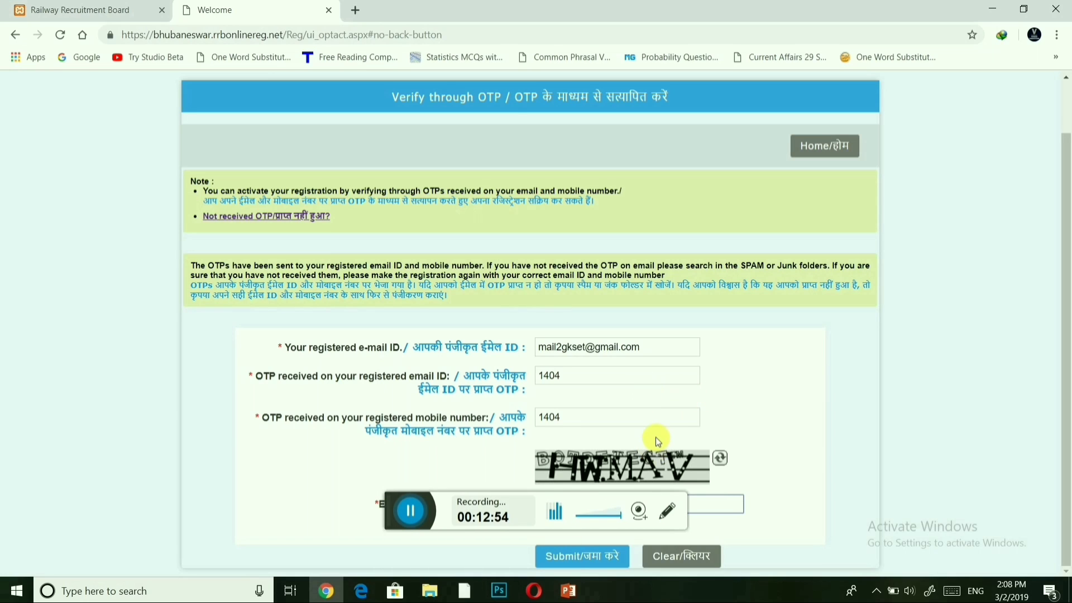
click(577, 557)
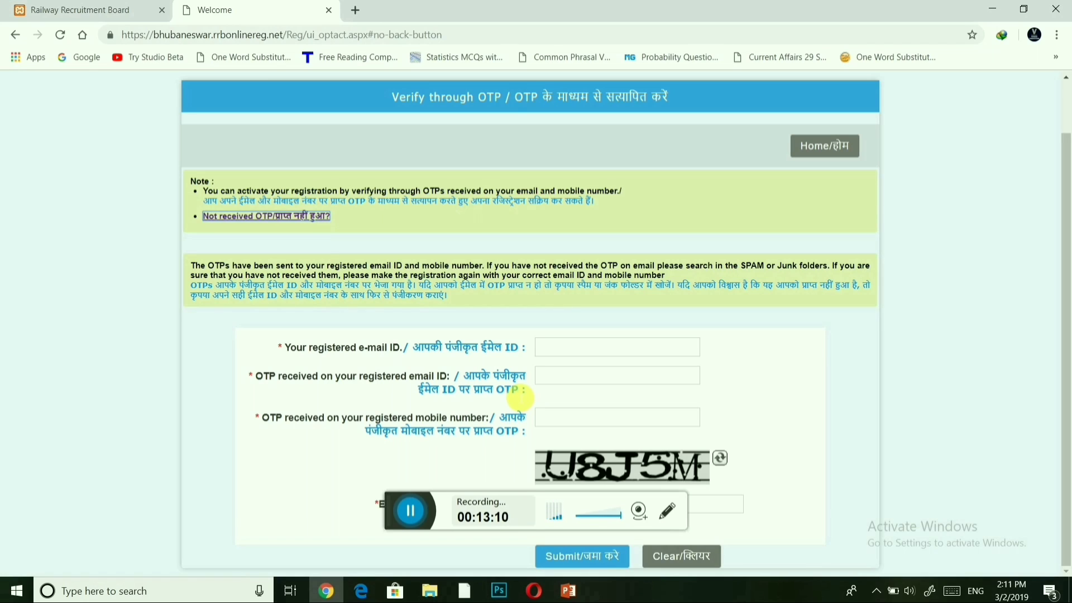
Return to the RRB Chandigarh tab and follow the first CEN-01/2019 NTPC application link.
click(82, 11)
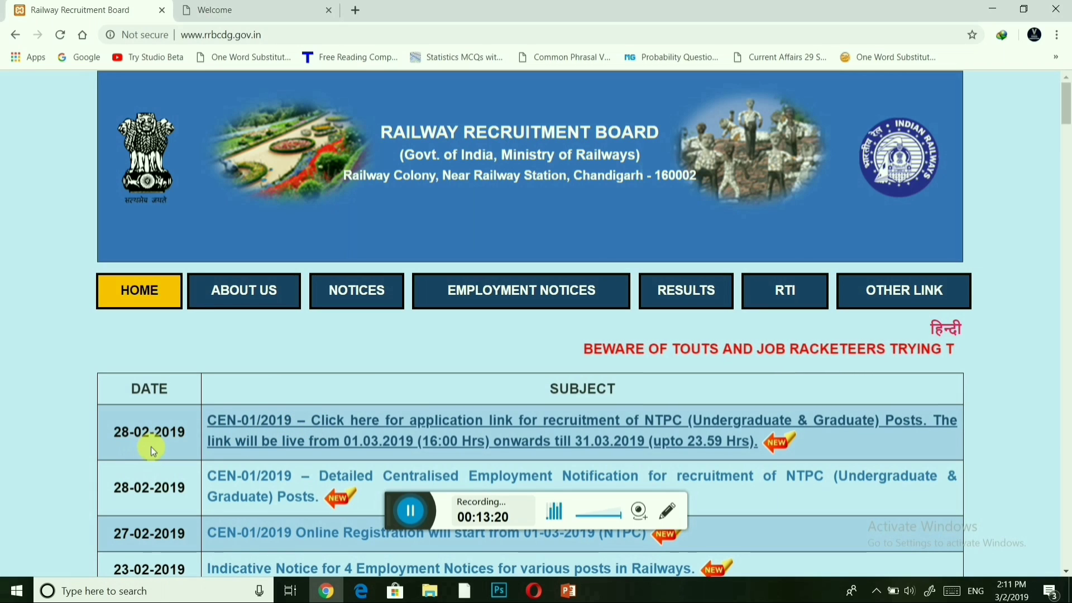
click(389, 420)
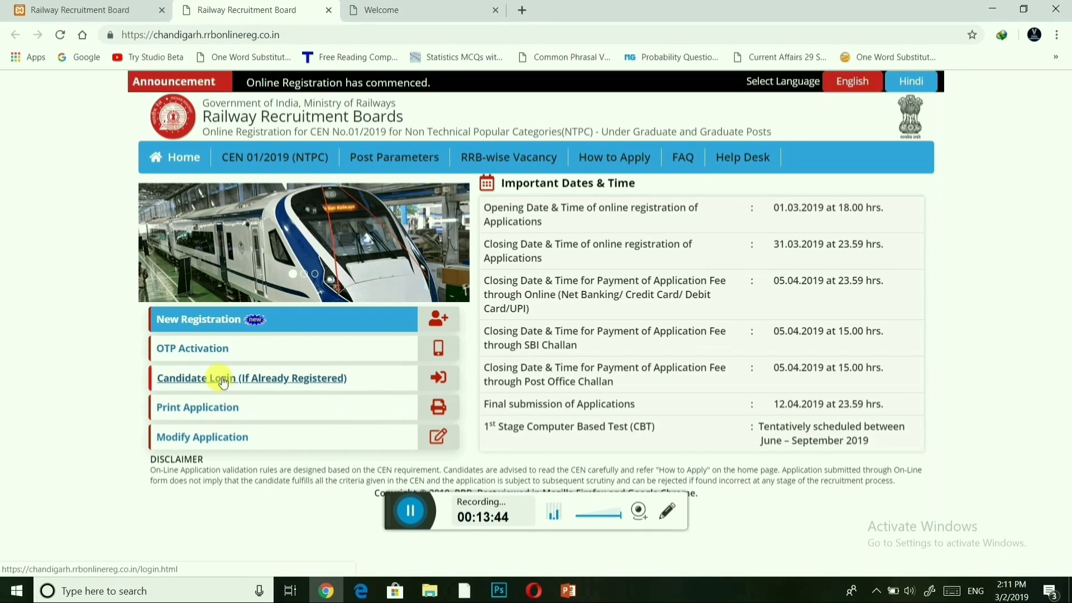
Log in as an RRB Bhubaneswar candidate using registration number, date of birth and captcha.
click(222, 381)
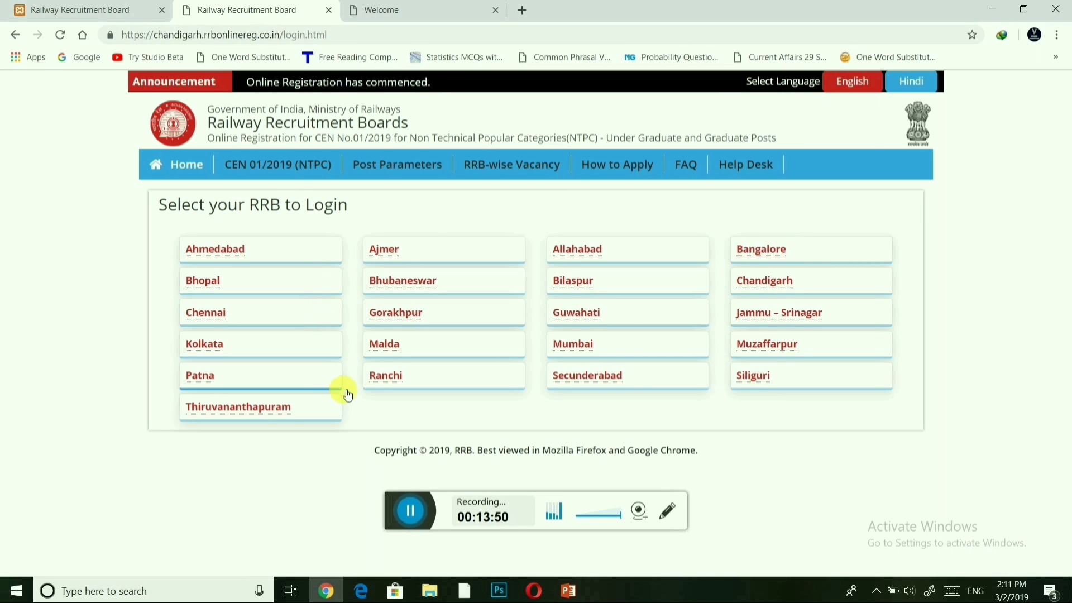
click(420, 285)
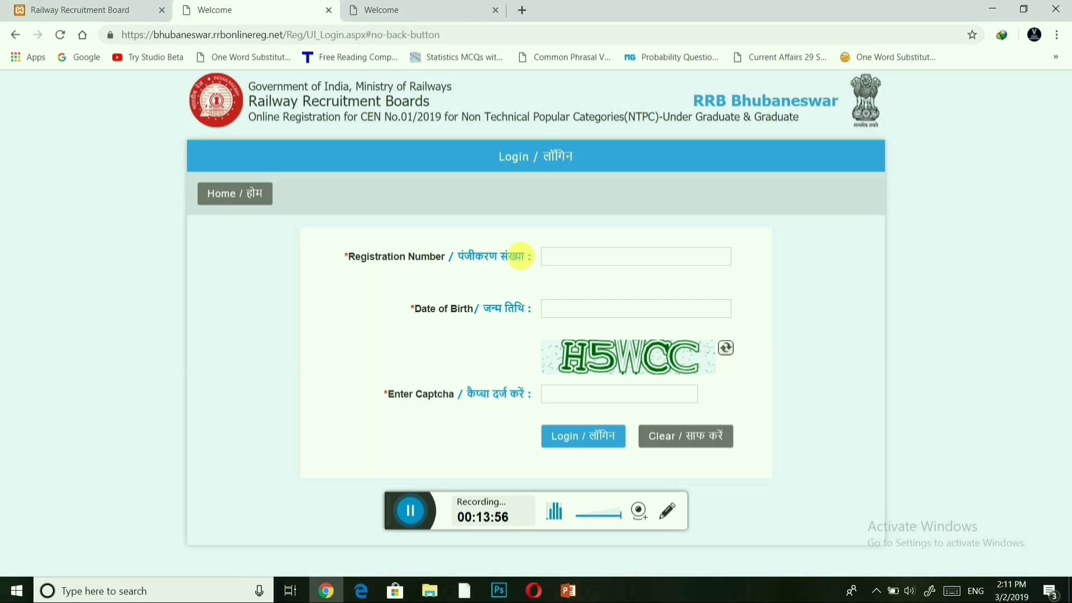
click(572, 258)
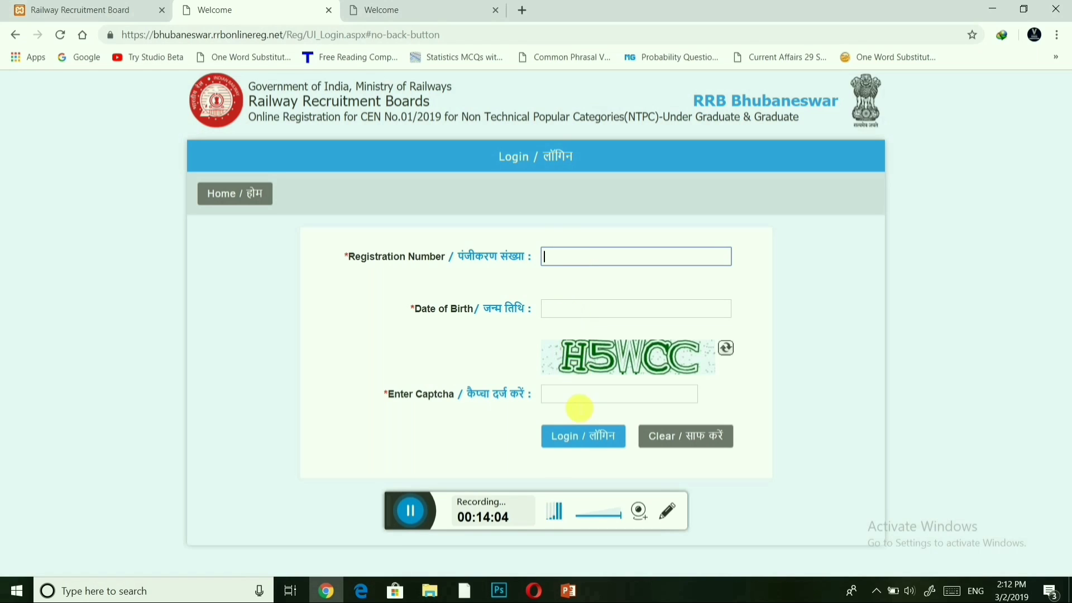
click(576, 396)
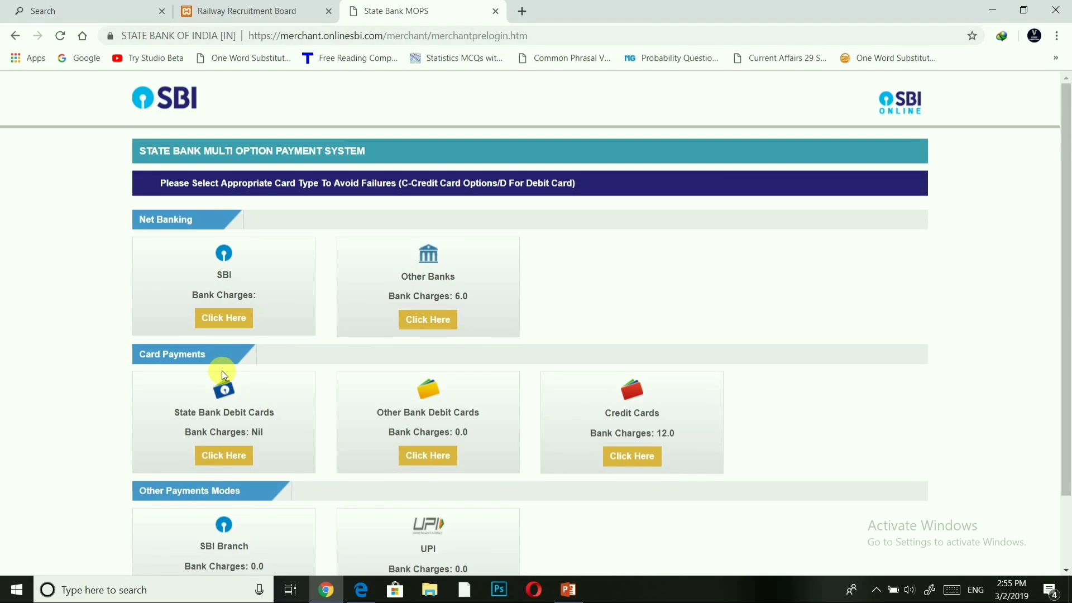
scroll(223, 370, down, 2)
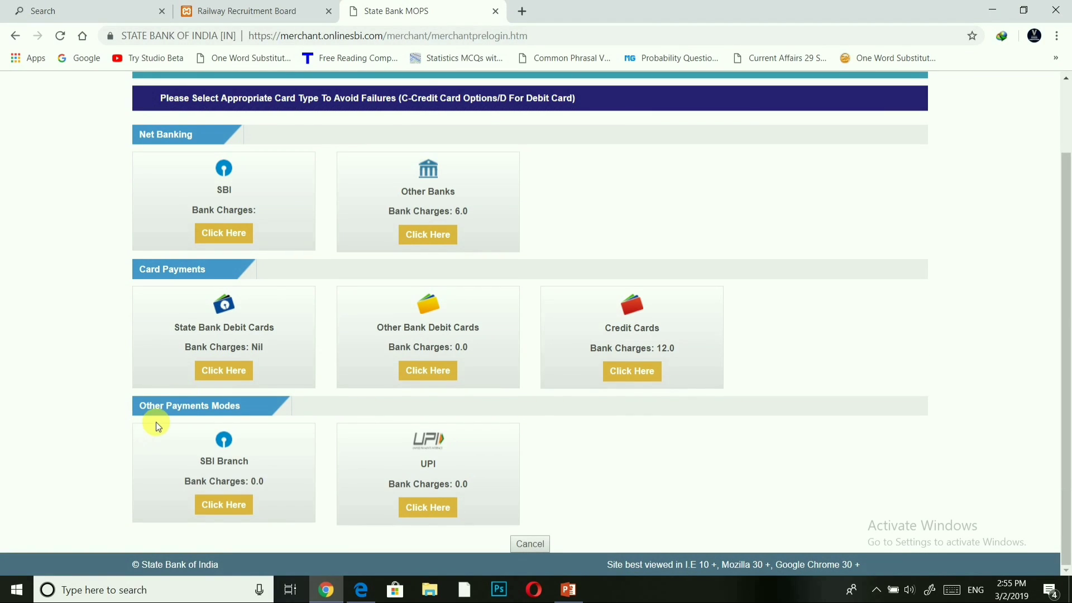